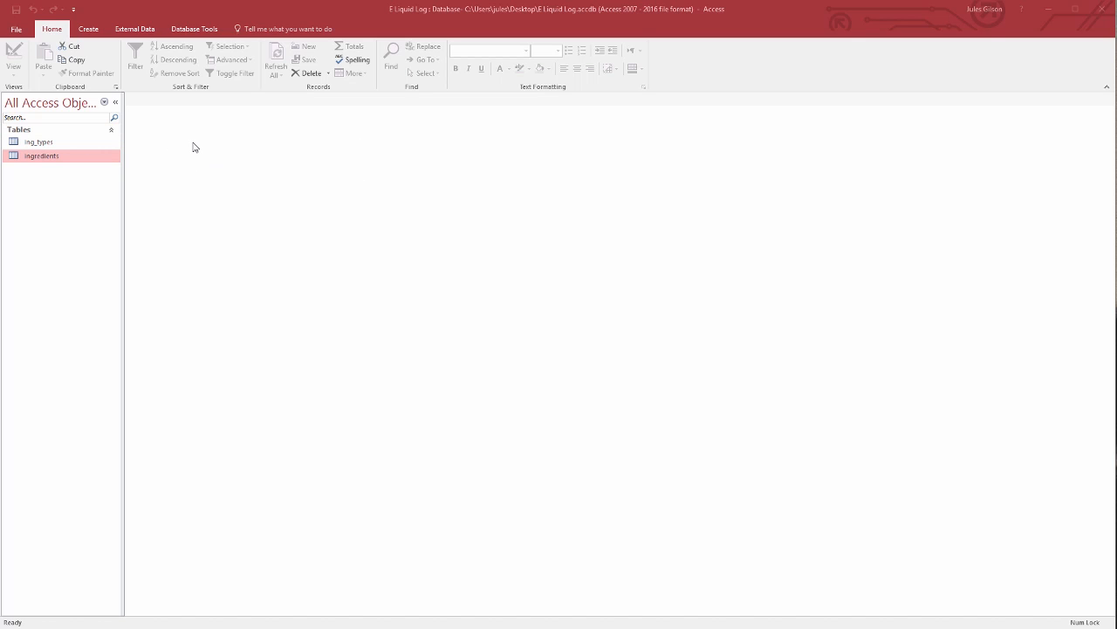
View the records in the ing_types table, close it, and open the ingredients table
{"action": "double_click", "coordinate": [32, 144]}
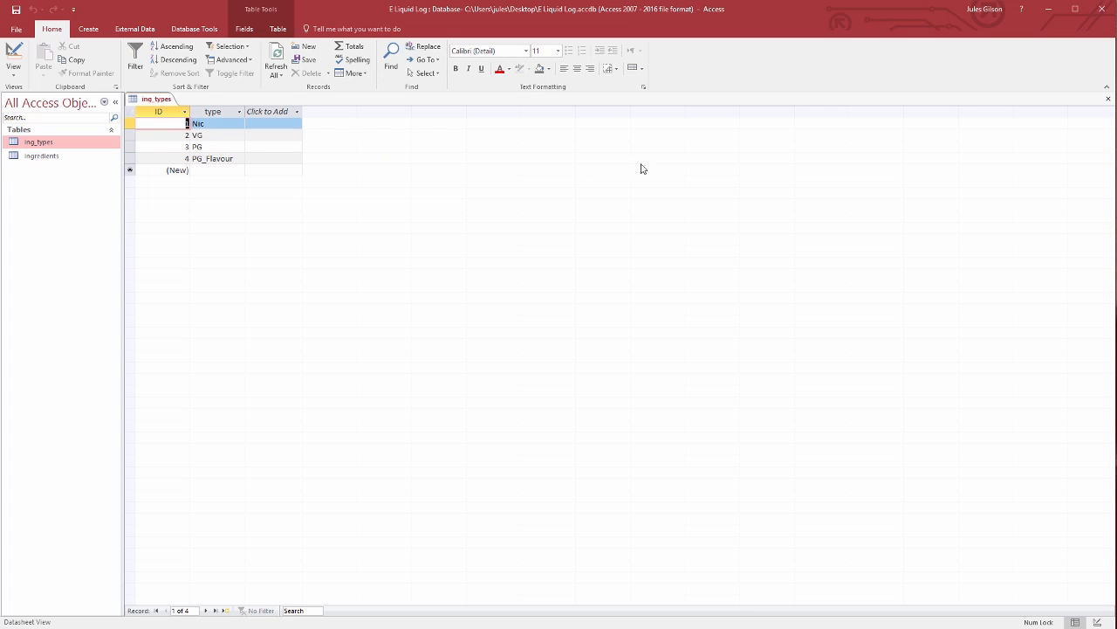
{"action": "left_click", "coordinate": [1107, 98]}
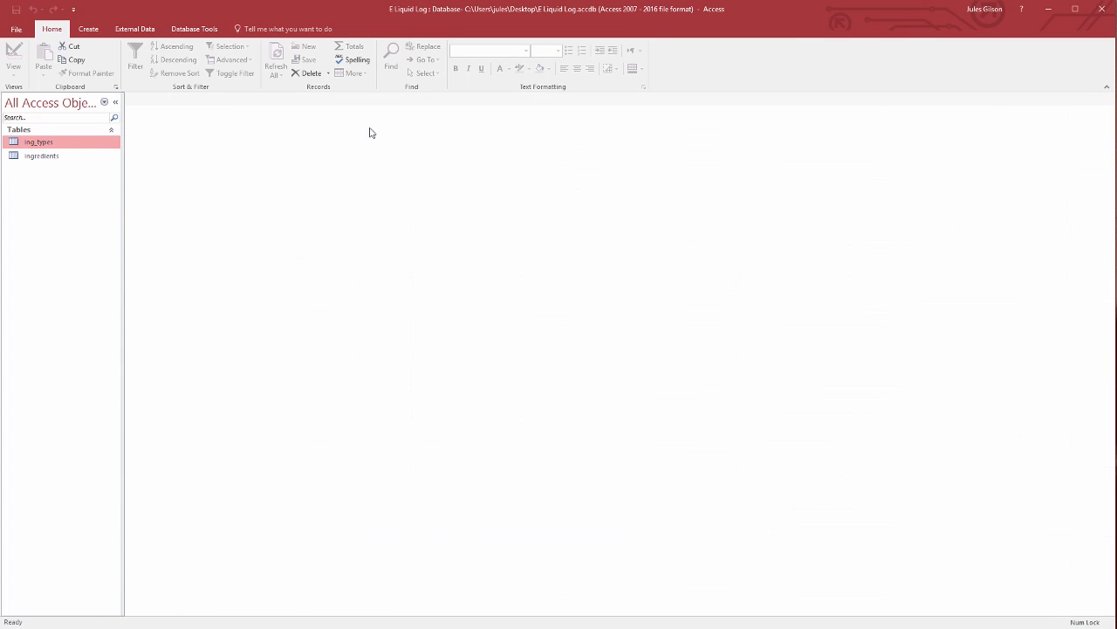
{"action": "double_click", "coordinate": [19, 158]}
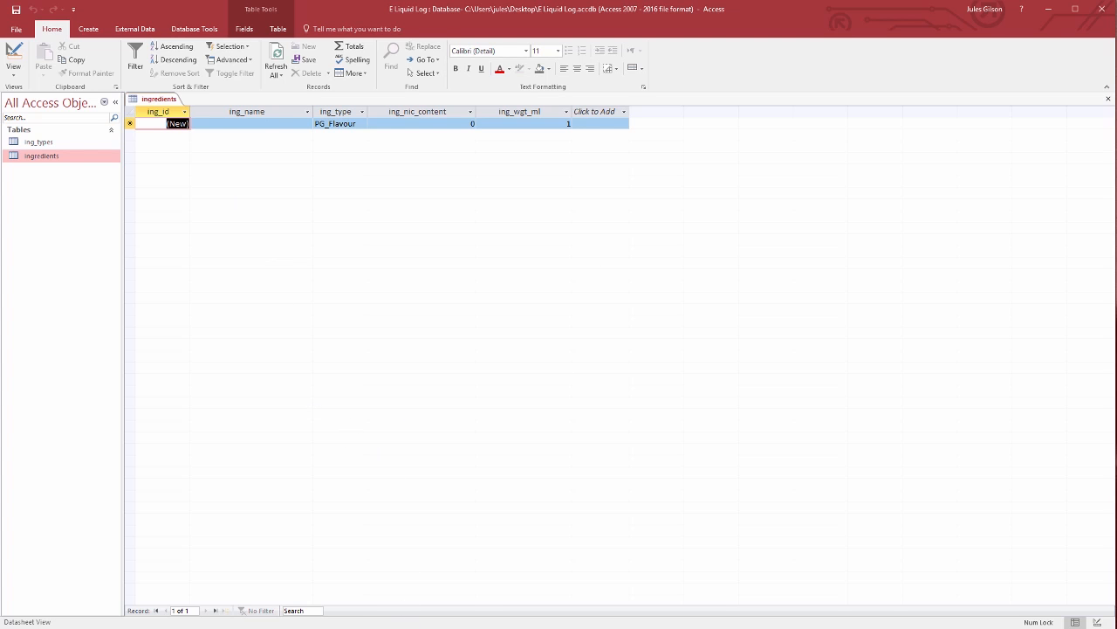
Switch to the e Liquid Log Excel workbook and compare the item names on DIY Comb Stock with the ingredient list on Sheet1
{"action": "left_click", "coordinate": [419, 627]}
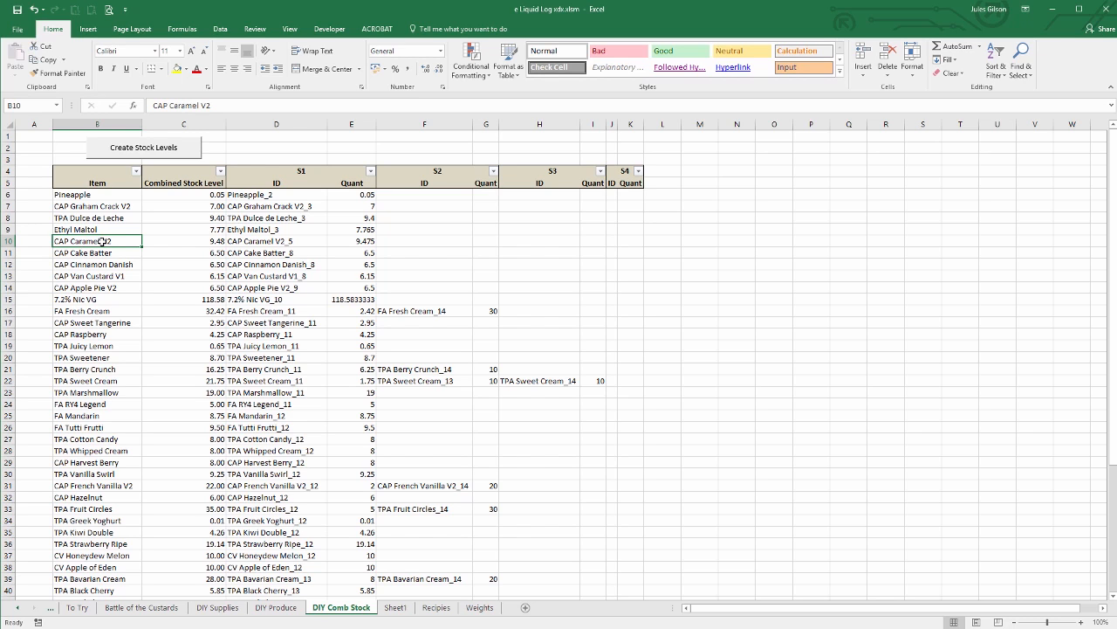
{"action": "left_click", "coordinate": [242, 239]}
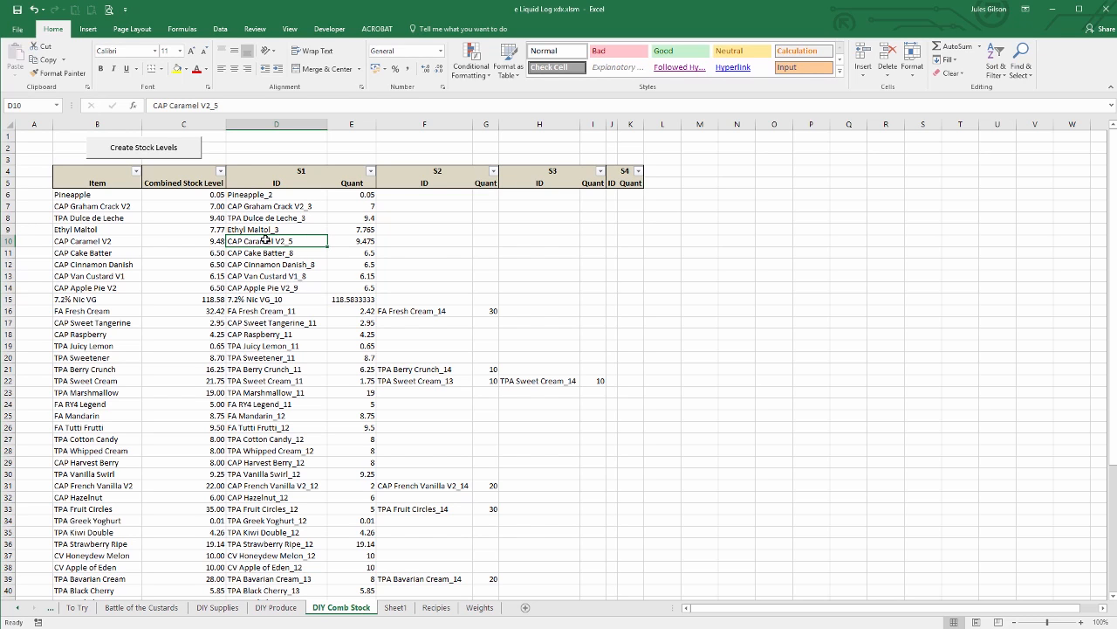
{"action": "left_click", "coordinate": [105, 242]}
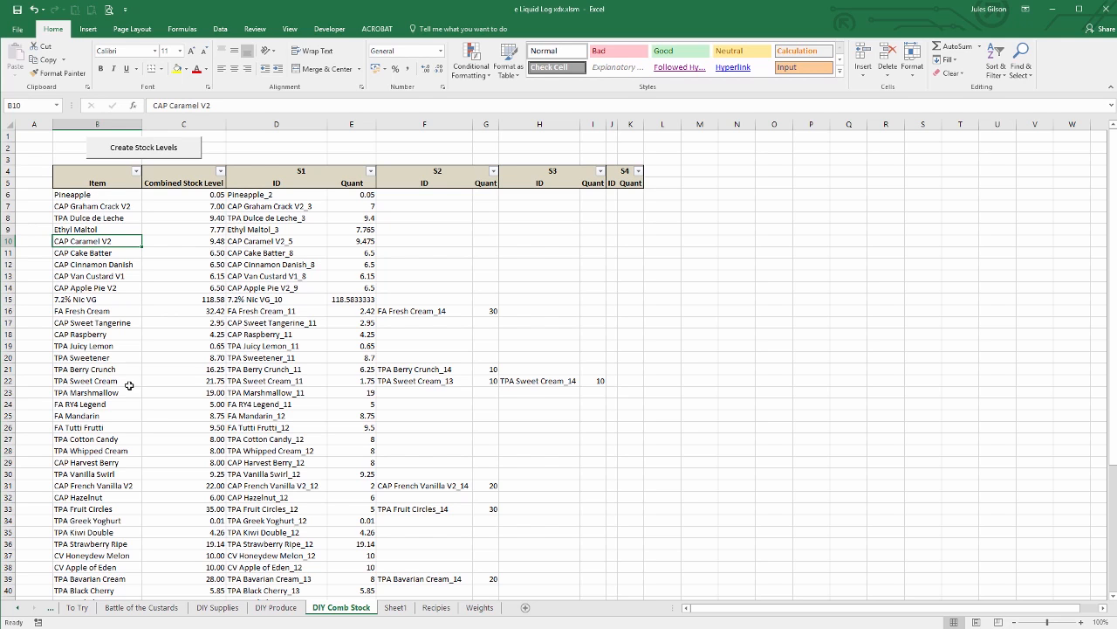
{"action": "left_click", "coordinate": [394, 608]}
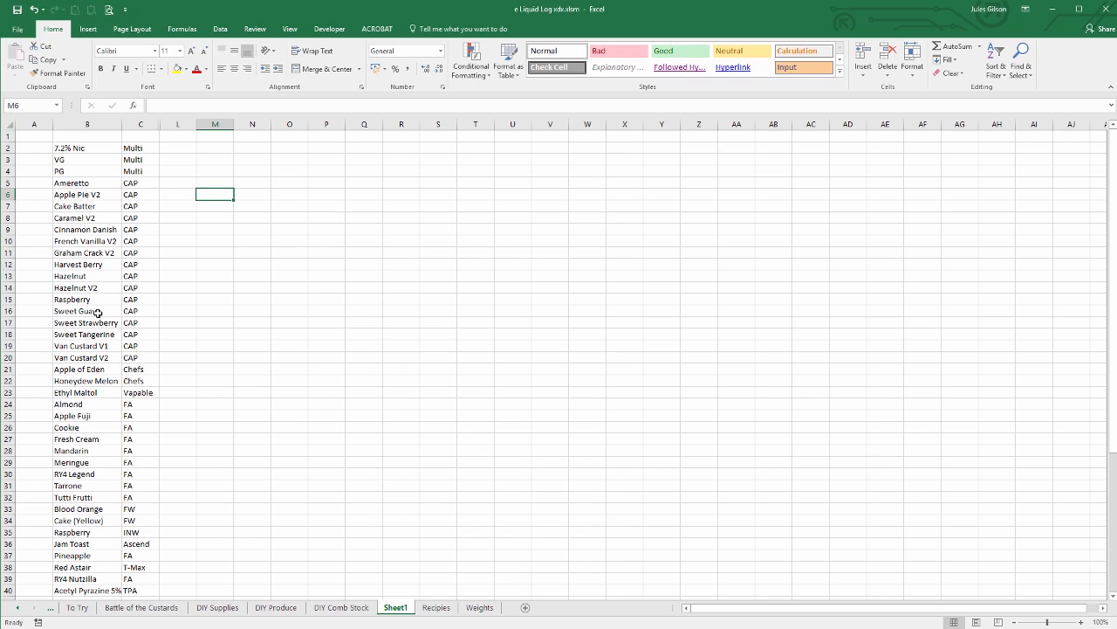
{"action": "left_click", "coordinate": [339, 608]}
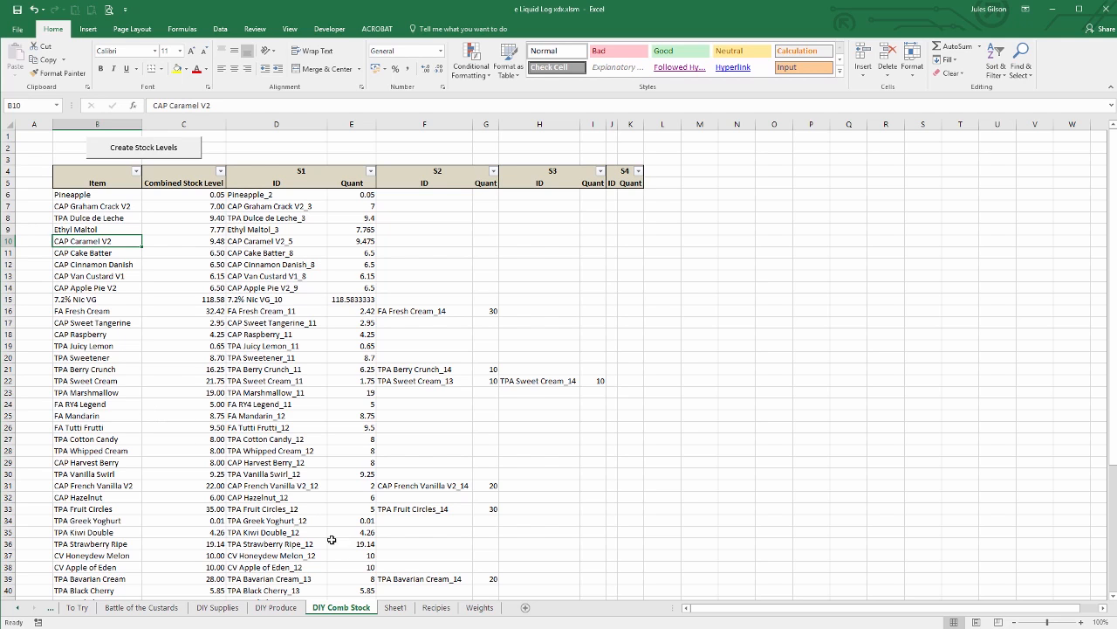
{"action": "left_click", "coordinate": [395, 607]}
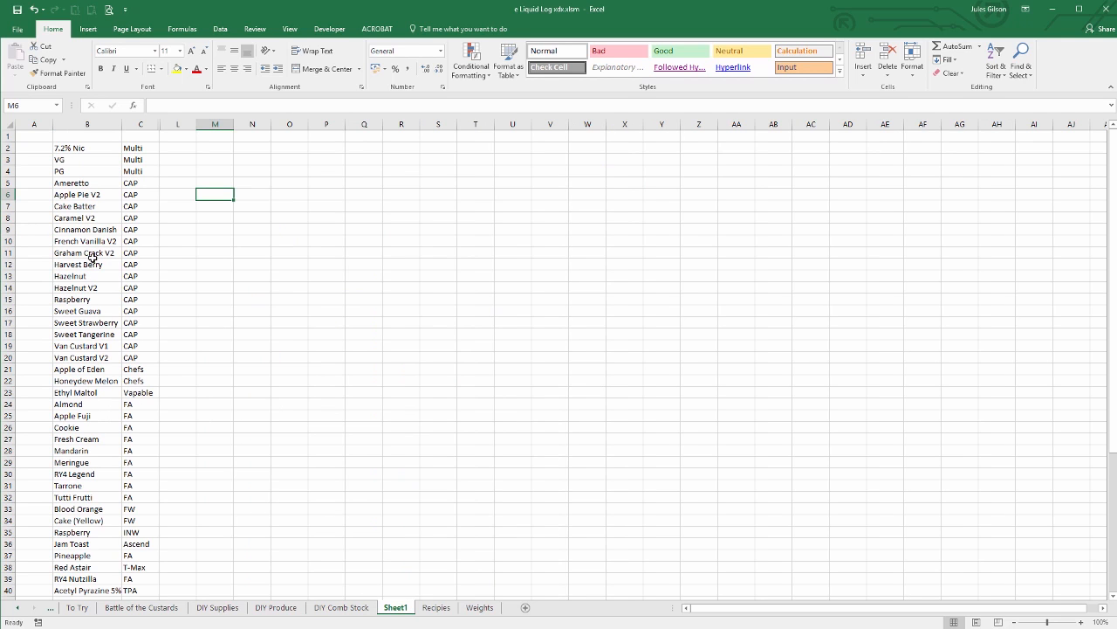
Examine how Sheet1 separates ingredient names in column B from manufacturers in column C, using the Ameretto row
{"action": "left_click", "coordinate": [84, 149]}
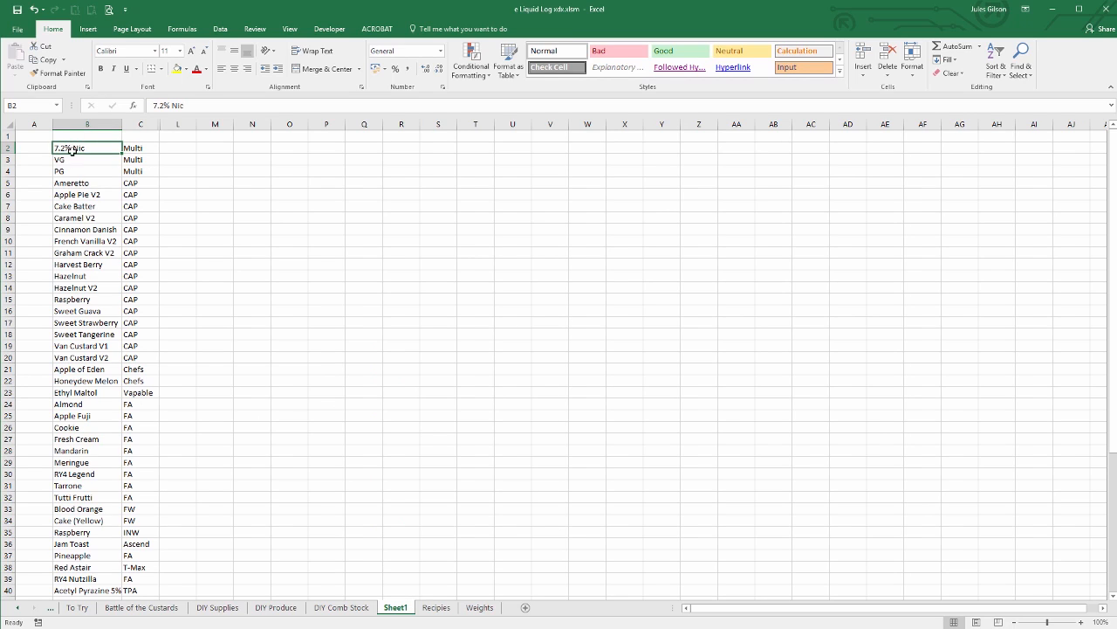
{"action": "mouse_move", "coordinate": [77, 149]}
{"action": "left_mouse_down"}
{"action": "mouse_move", "coordinate": [77, 172]}
{"action": "mouse_move", "coordinate": [77, 150]}
{"action": "left_mouse_up"}
{"action": "left_click", "coordinate": [88, 185]}
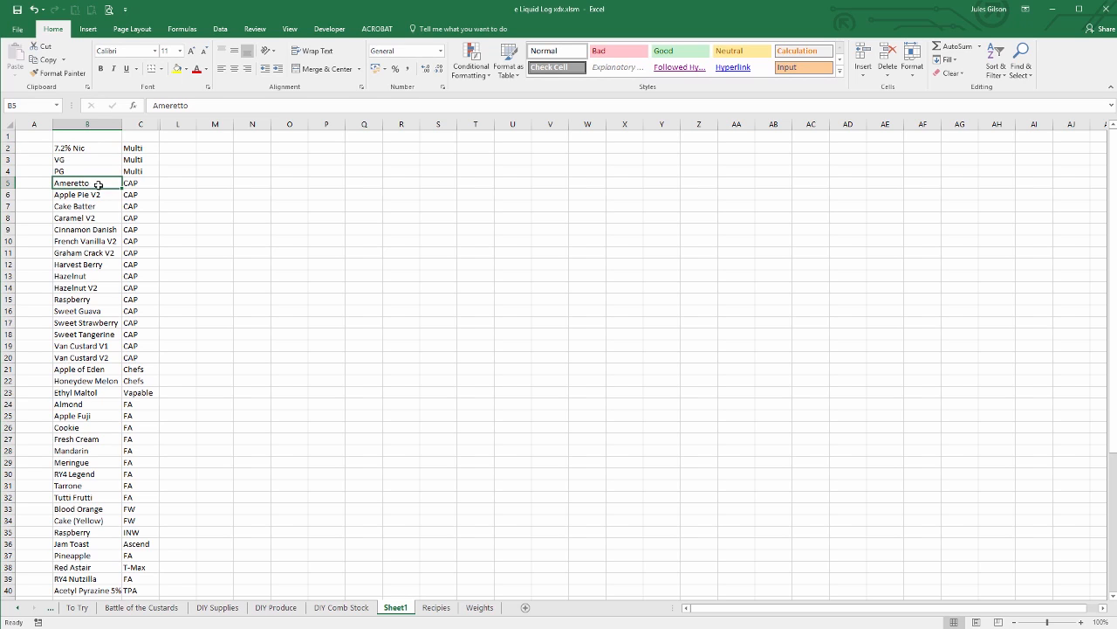
{"action": "left_click", "coordinate": [132, 185]}
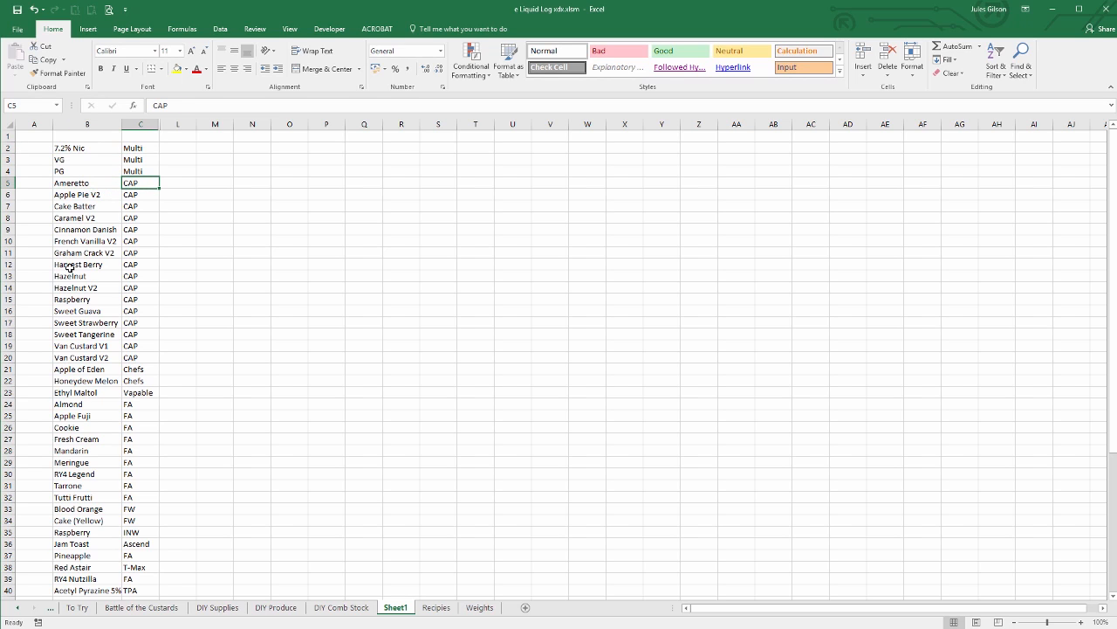
{"action": "key", "text": "Left"}
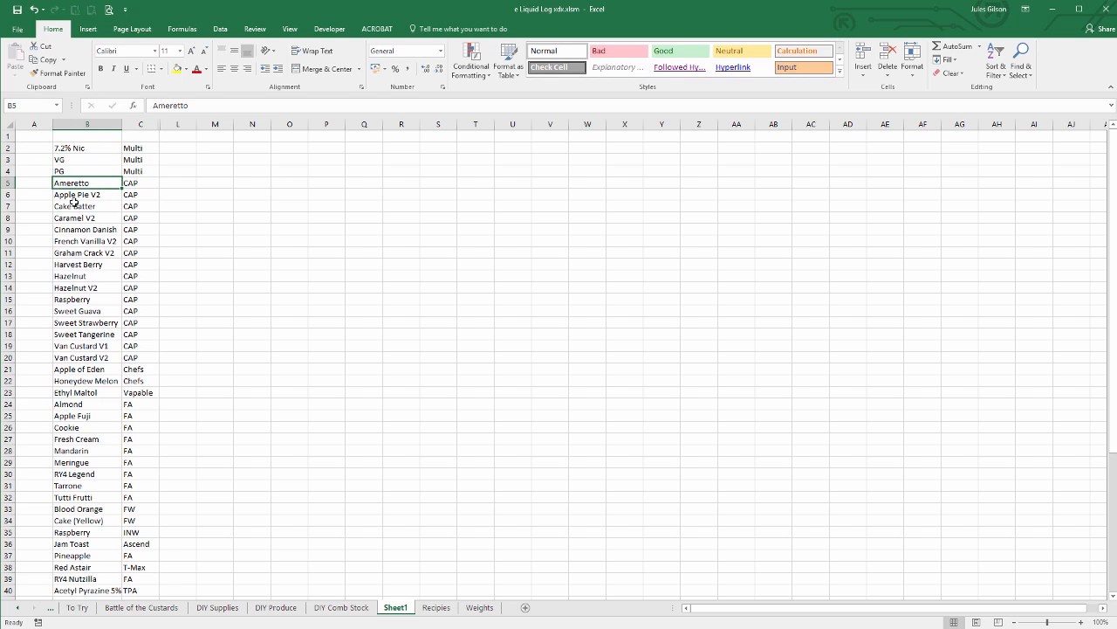
{"action": "key", "text": "Right"}
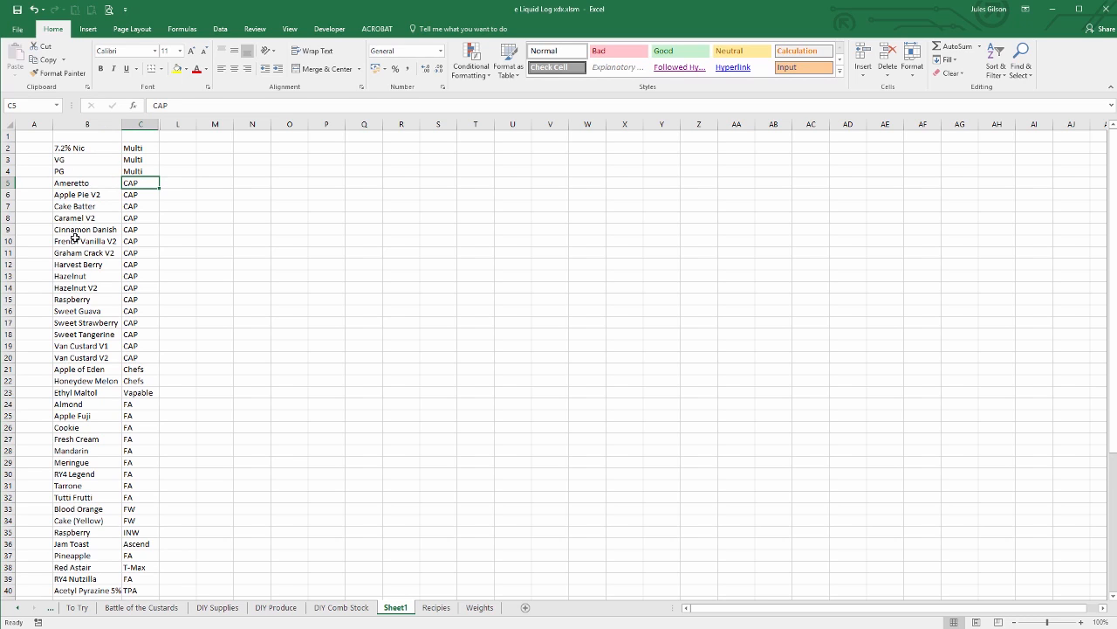
{"action": "key", "text": "Up"}
{"action": "key", "text": "Left"}
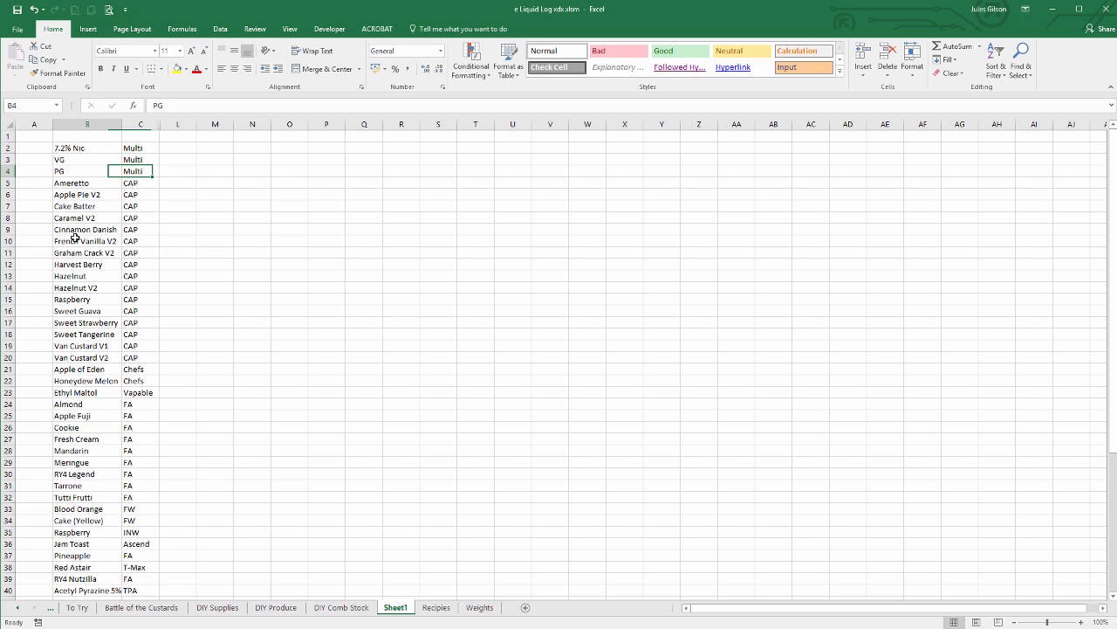
{"action": "key", "text": "Down"}
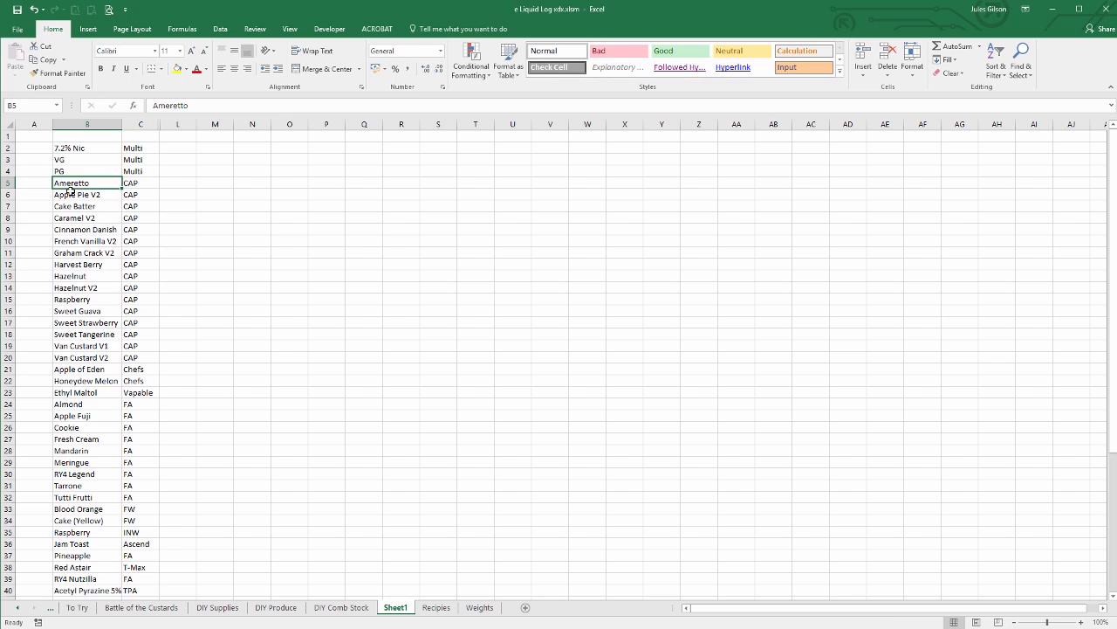
Compare the flavour entries in column B with the 7.2% Nic, VG and PG rows and their Multi entries in column C
{"action": "left_click_drag", "start_coordinate": [69, 183], "coordinate": [74, 510]}
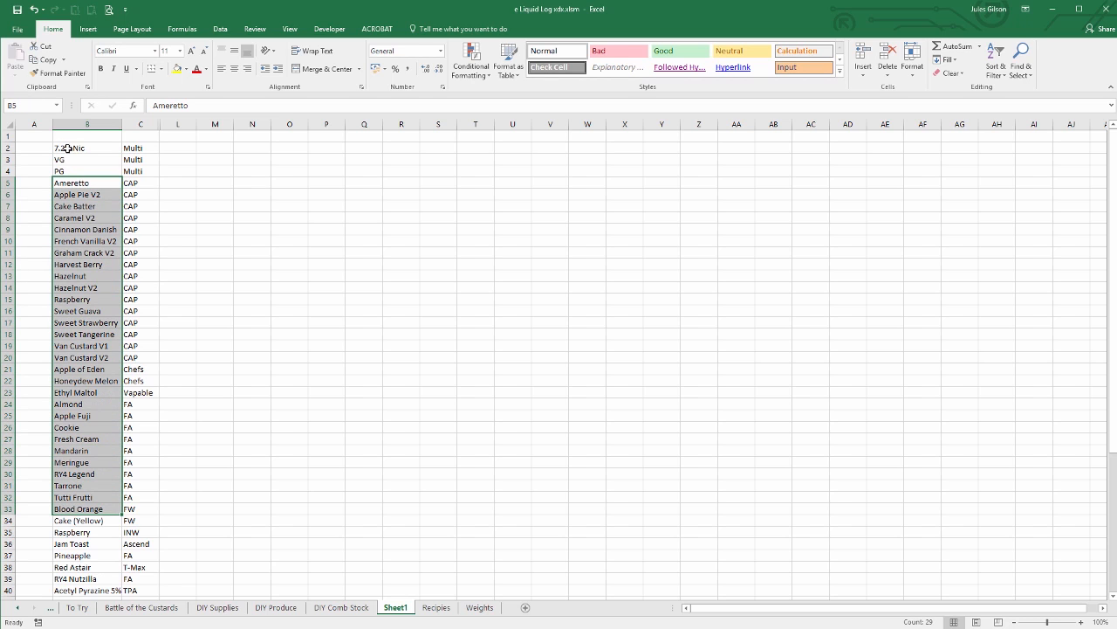
{"action": "left_click_drag", "start_coordinate": [67, 149], "coordinate": [70, 172]}
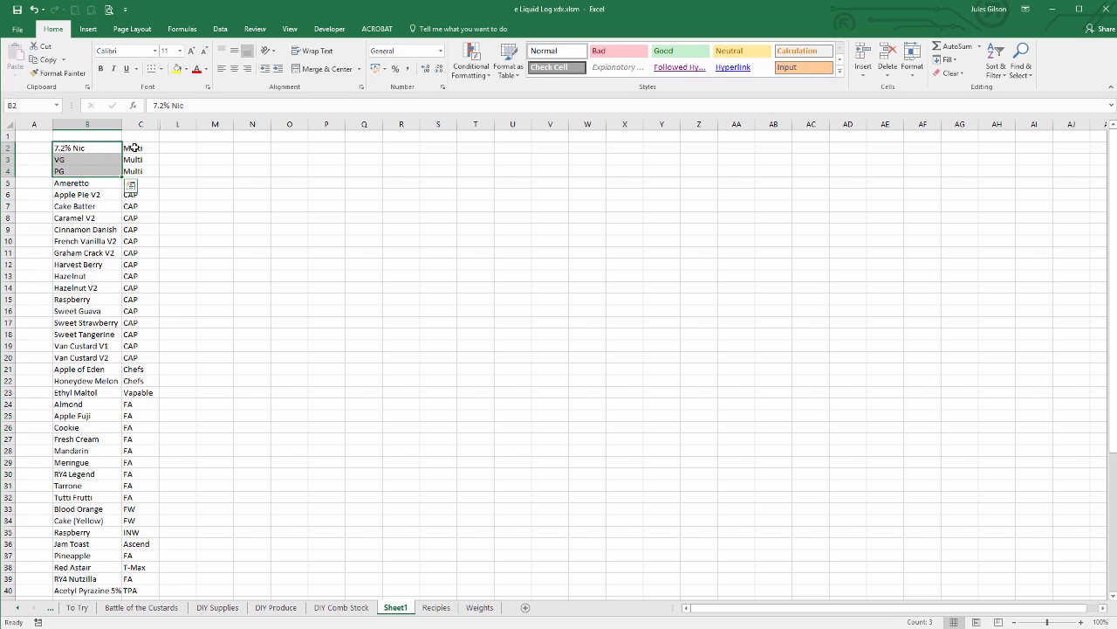
{"action": "left_click", "coordinate": [75, 148]}
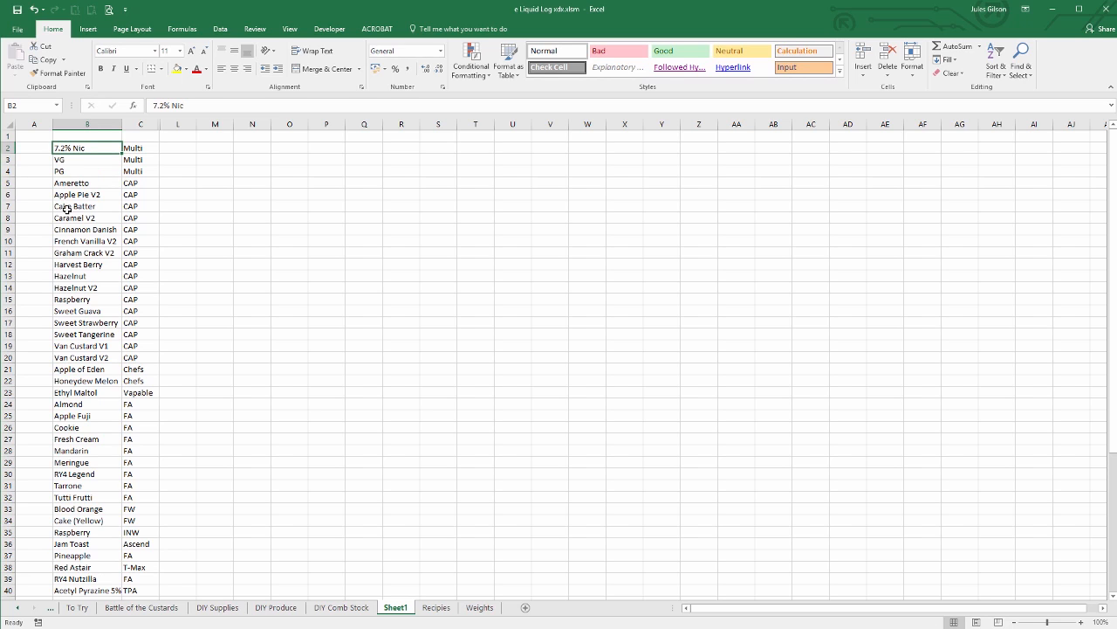
{"action": "left_click", "coordinate": [74, 160]}
{"action": "left_click", "coordinate": [67, 175]}
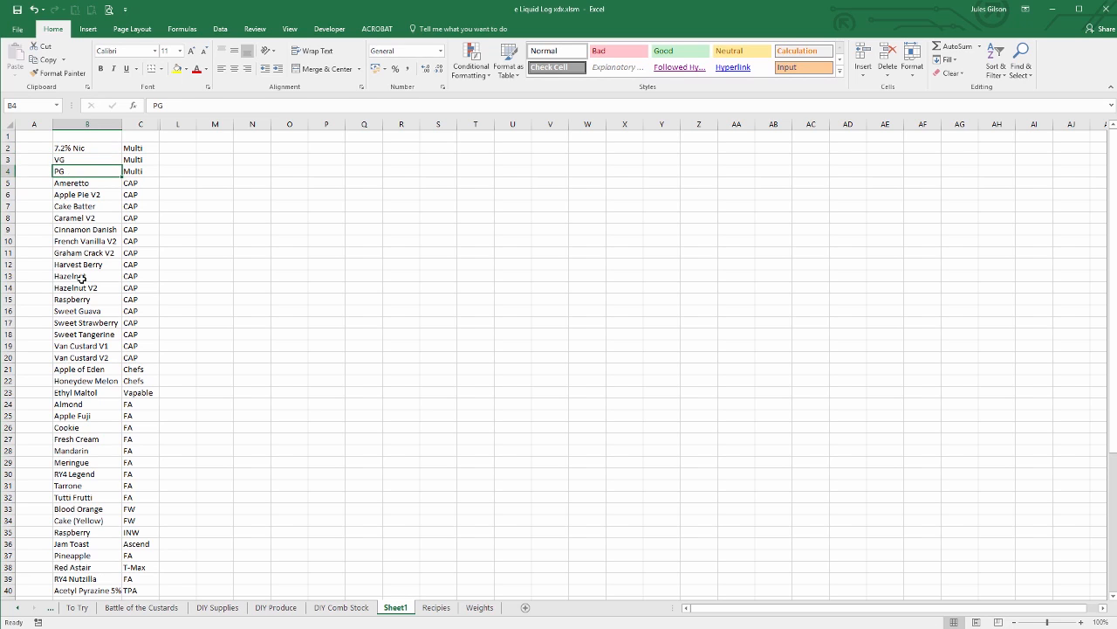
{"action": "left_click_drag", "start_coordinate": [136, 149], "coordinate": [133, 172]}
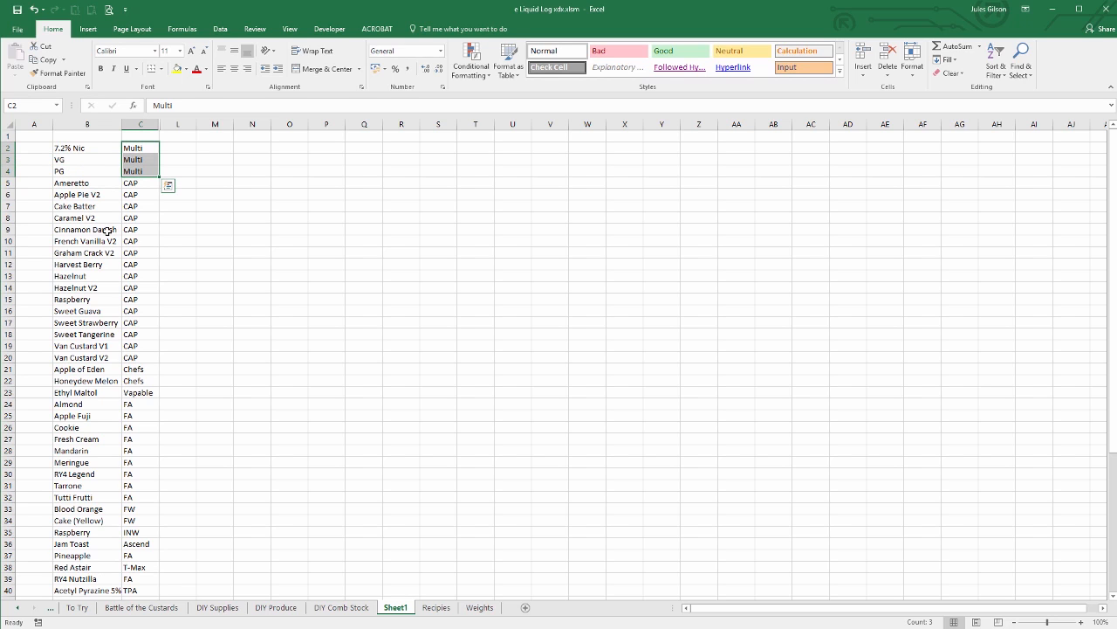
{"action": "left_click", "coordinate": [138, 184]}
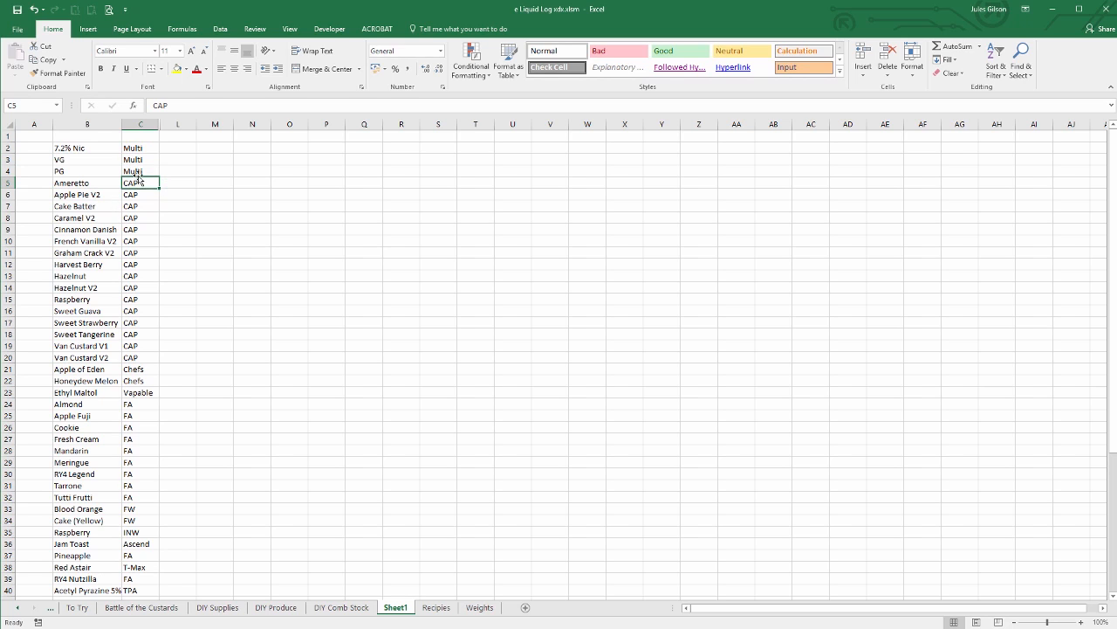
{"action": "left_click", "coordinate": [134, 149]}
{"action": "left_click", "coordinate": [135, 162]}
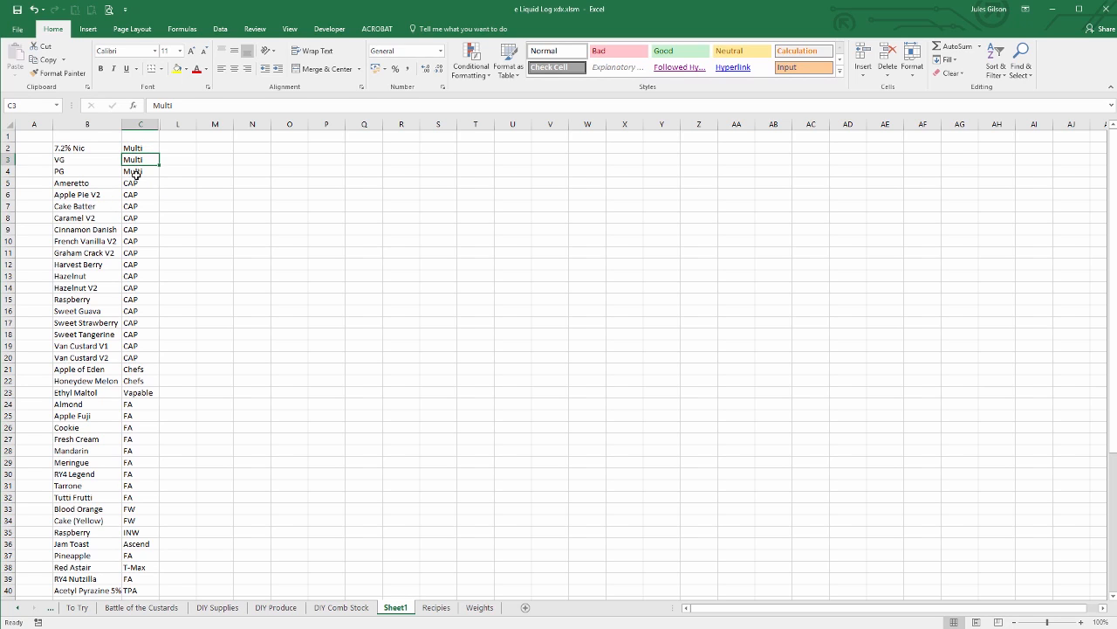
{"action": "left_click", "coordinate": [136, 172]}
Unhide the hidden columns between C and L on Sheet1
{"action": "left_click_drag", "start_coordinate": [154, 125], "coordinate": [178, 128]}
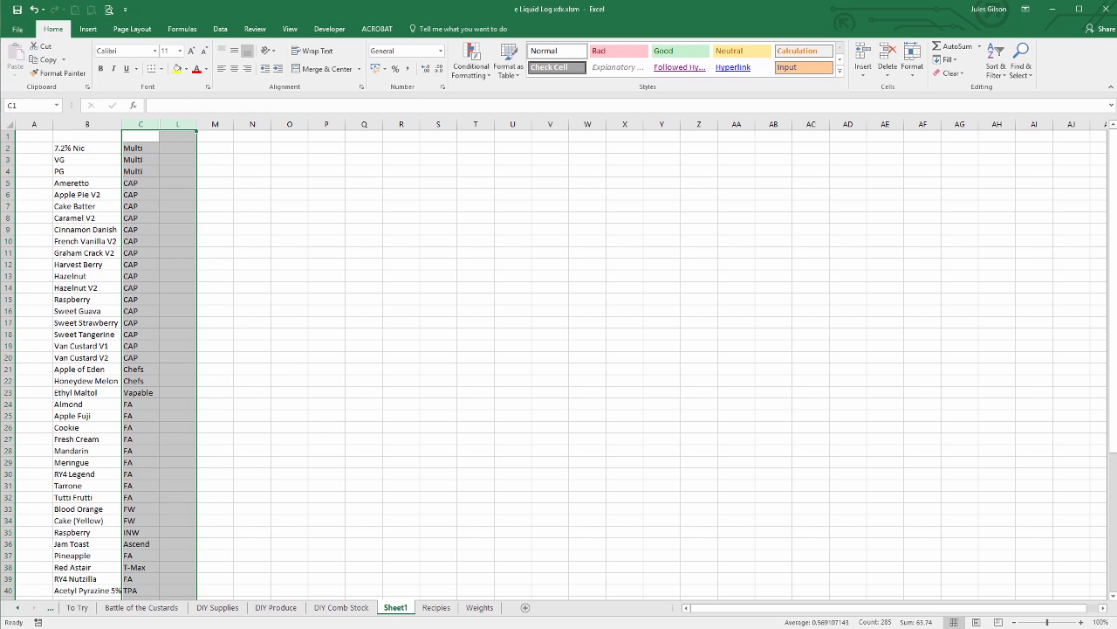
{"action": "left_click", "coordinate": [344, 615]}
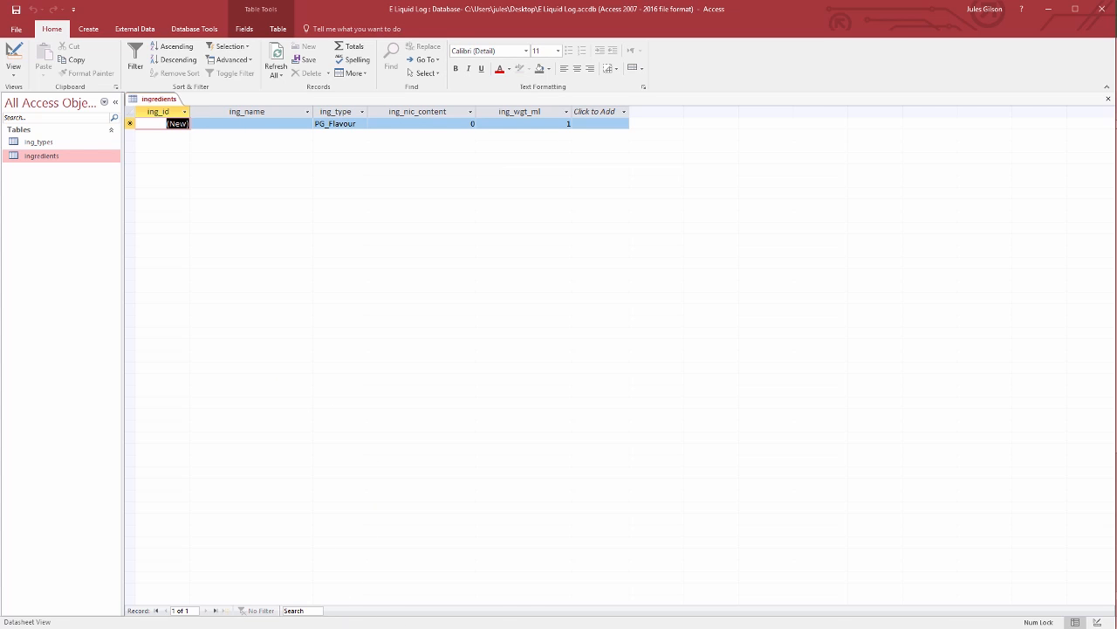
{"action": "key", "text": "alt+Tab"}
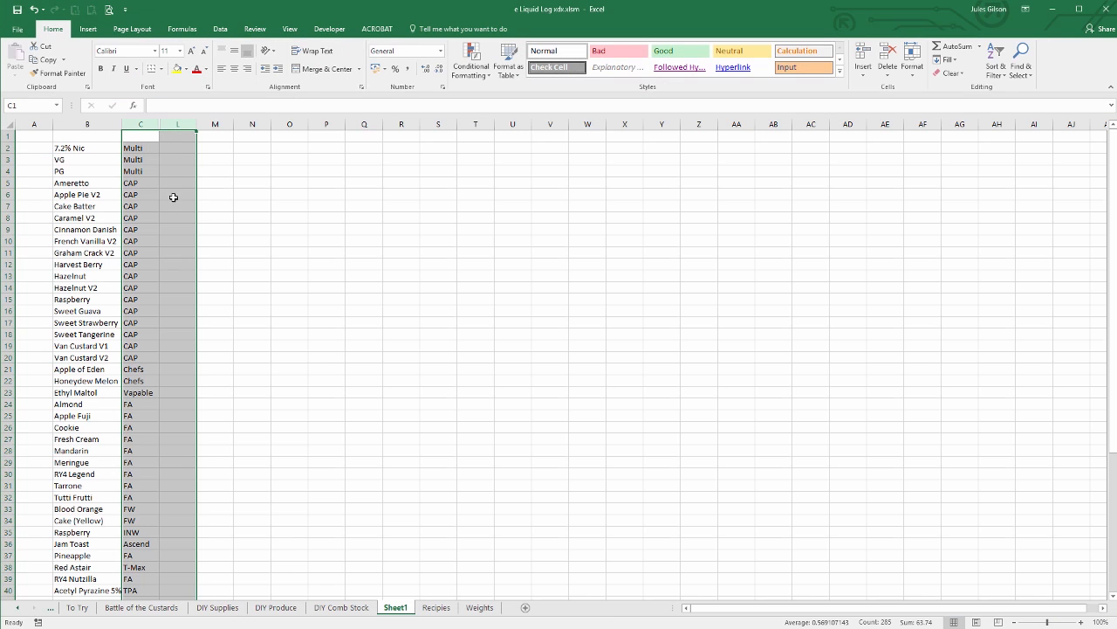
{"action": "right_click", "coordinate": [174, 131]}
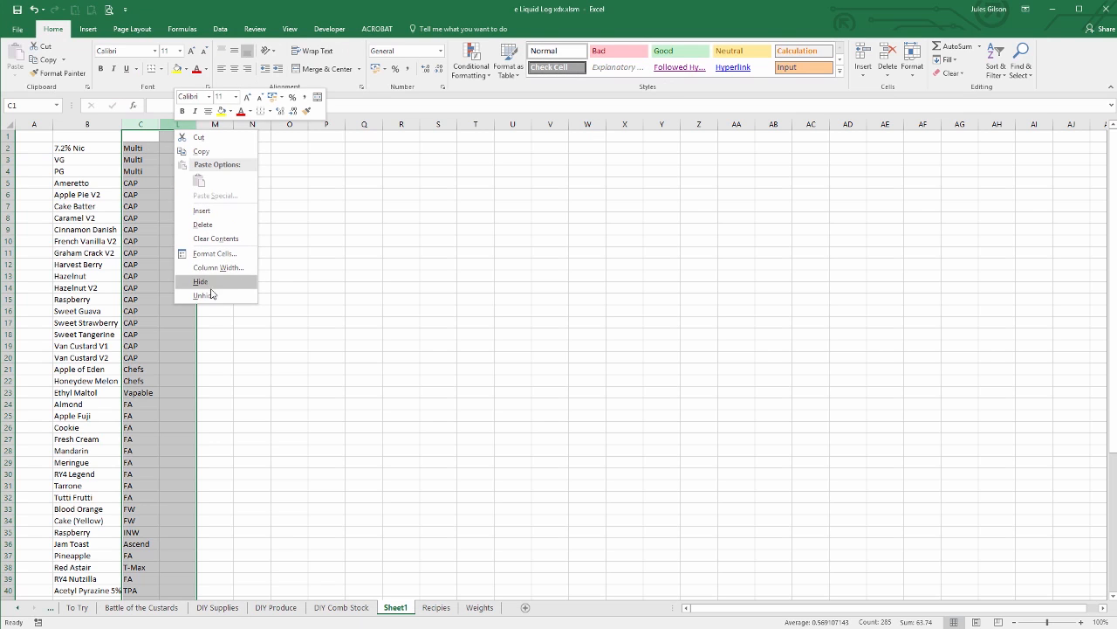
{"action": "left_click", "coordinate": [211, 291]}
Compare the Sheet1 headers from ing_id to ing_wgt_ml with the fields of the ingredients table in Access
{"action": "left_click", "coordinate": [201, 170]}
{"action": "key", "text": "Up"}
{"action": "key", "text": "Up"}
{"action": "key", "text": "Up"}
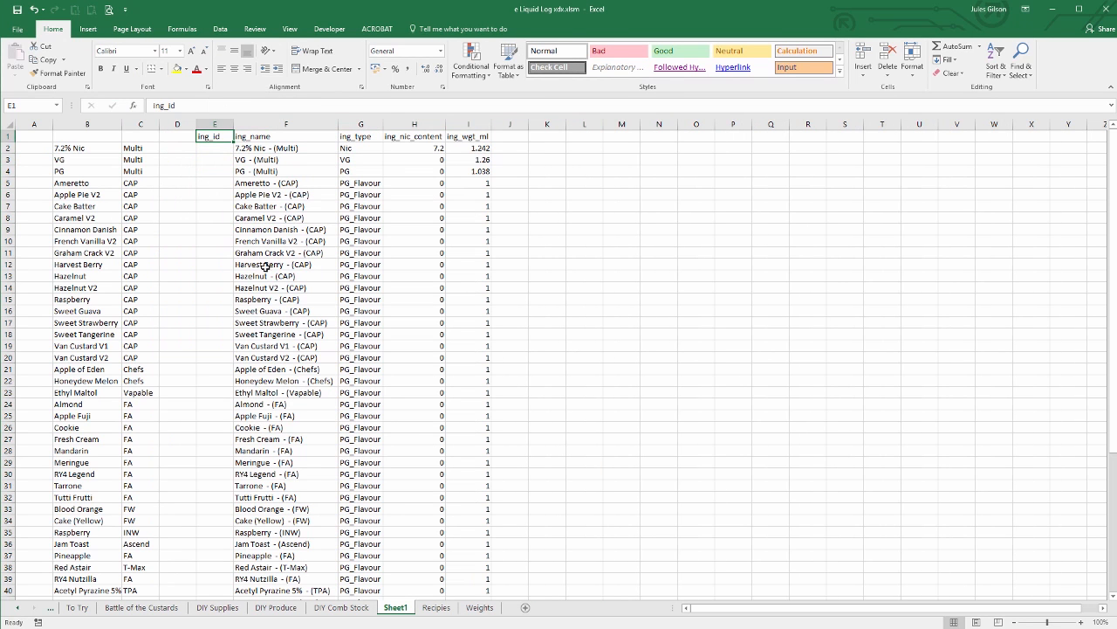
{"action": "key", "text": "Right"}
{"action": "key", "text": "Right"}
{"action": "key", "text": "Right"}
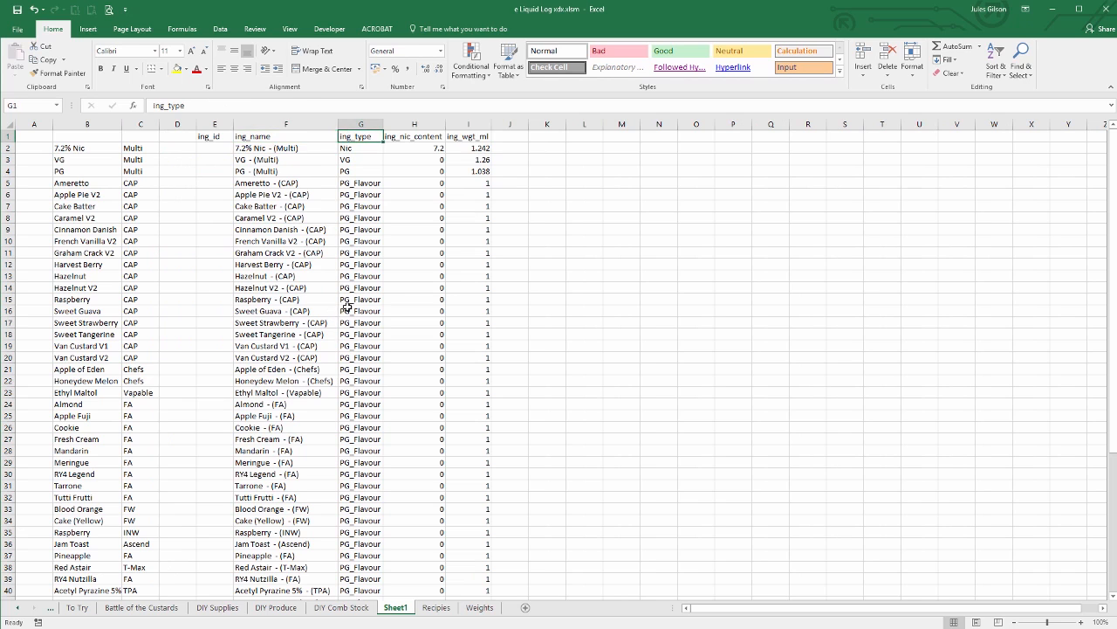
{"action": "key", "text": "Right"}
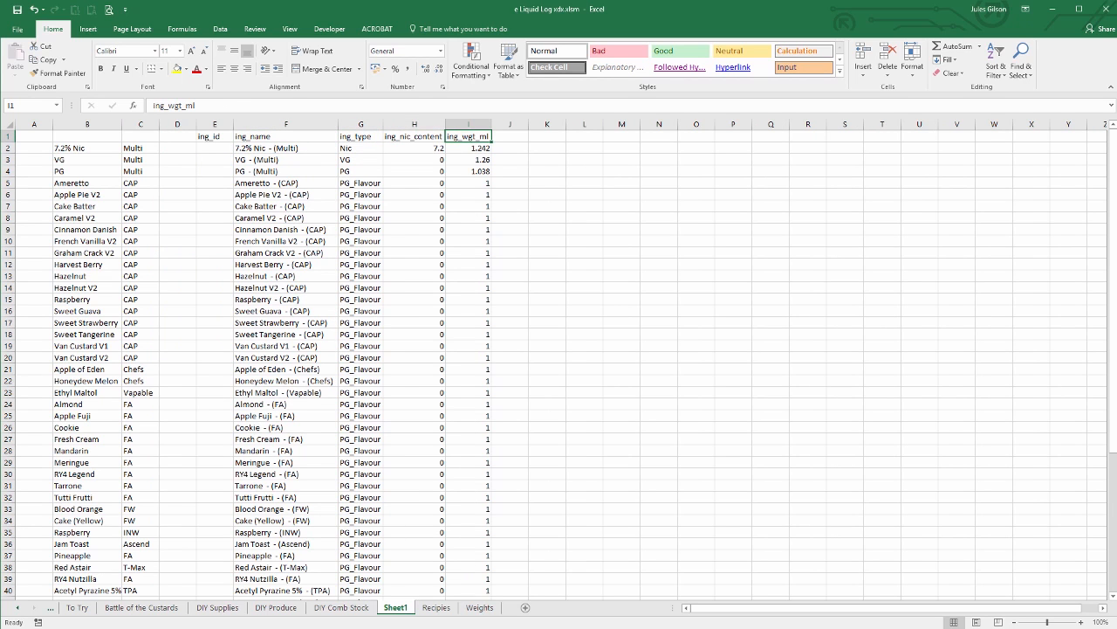
{"action": "mouse_move", "coordinate": [398, 628]}
{"action": "left_click", "coordinate": [341, 611]}
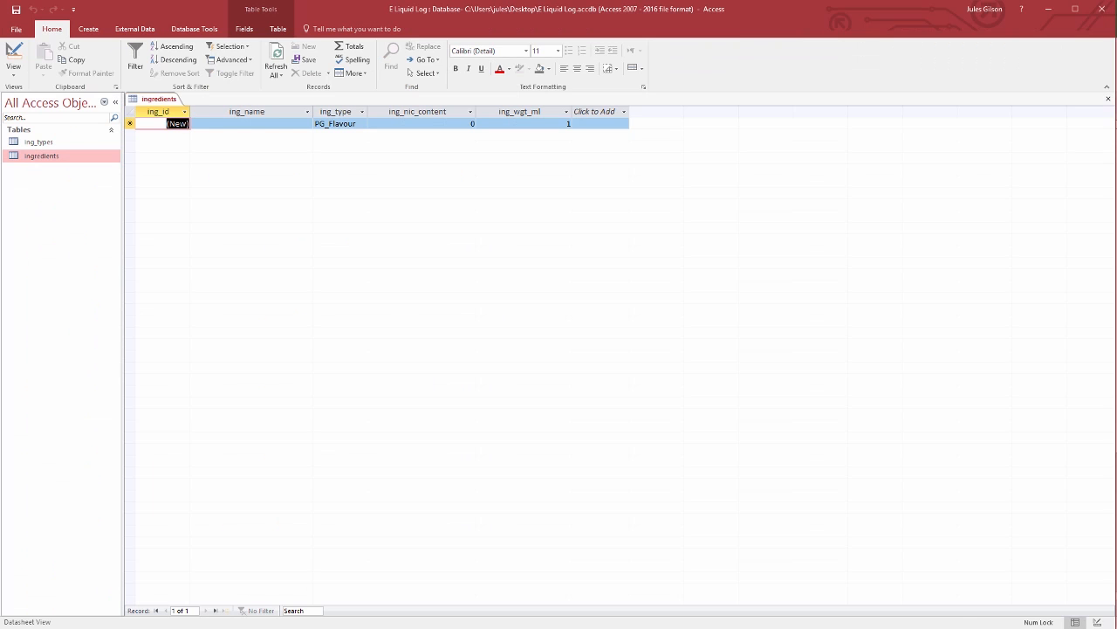
Return to the Excel workbook and inspect the ing_name formulas in F4 and F2 and the ing_id cell E2
{"action": "key", "text": "alt+Tab"}
{"action": "left_click", "coordinate": [253, 169]}
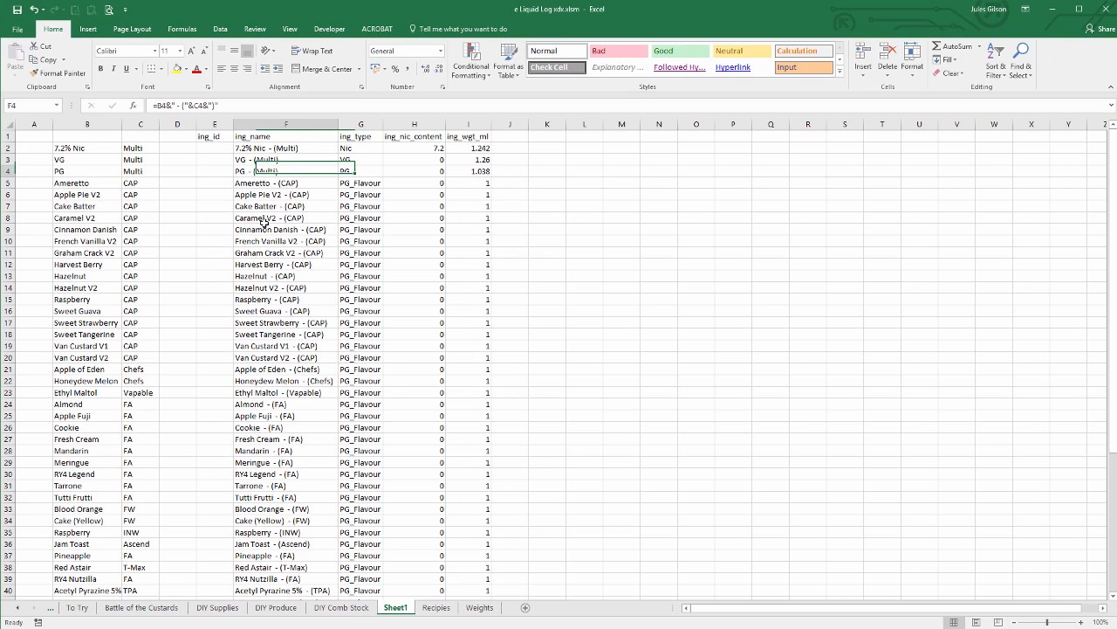
{"action": "key", "text": "Up"}
{"action": "key", "text": "Up"}
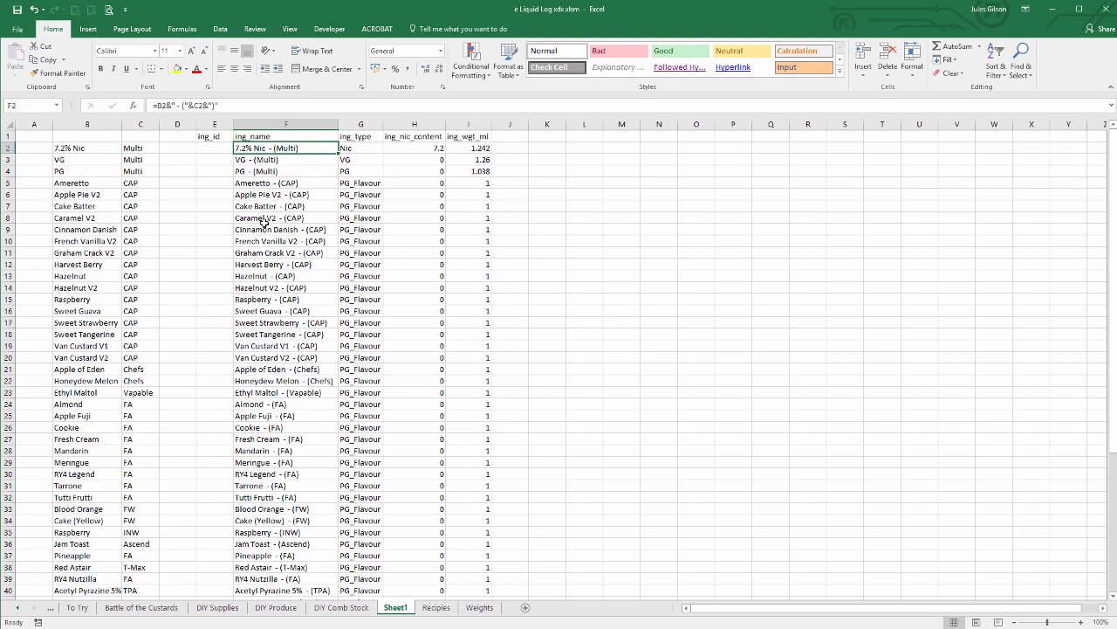
{"action": "left_click", "coordinate": [214, 148]}
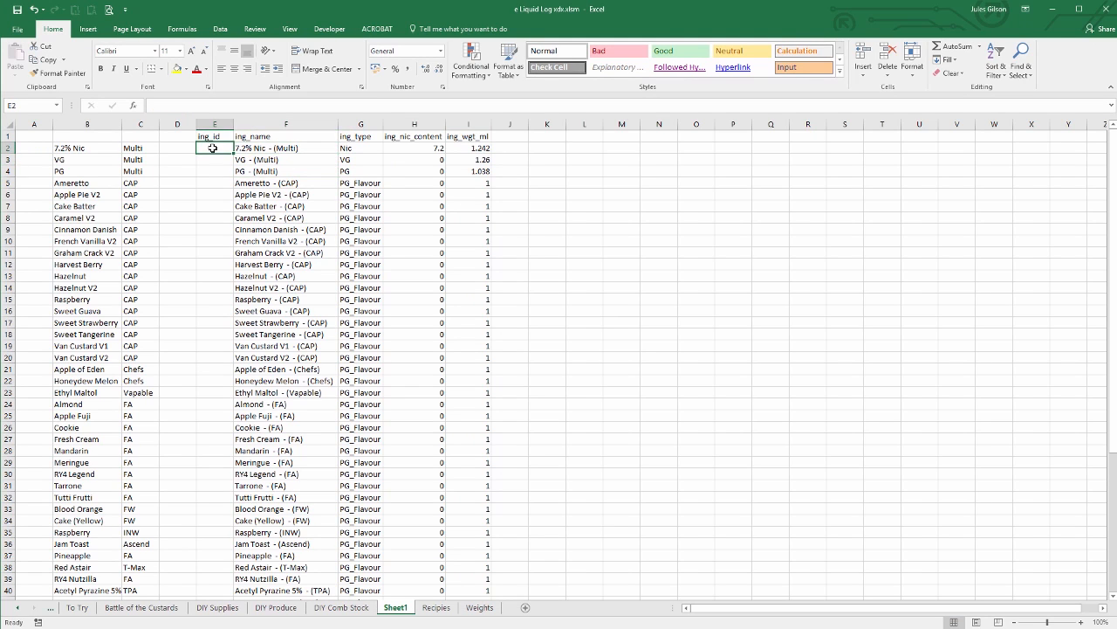
{"action": "mouse_move", "coordinate": [213, 149]}
{"action": "left_mouse_down"}
{"action": "mouse_move", "coordinate": [198, 408]}
{"action": "mouse_move", "coordinate": [186, 182]}
{"action": "mouse_move", "coordinate": [219, 143]}
{"action": "left_mouse_up"}
{"action": "left_click", "coordinate": [270, 148]}
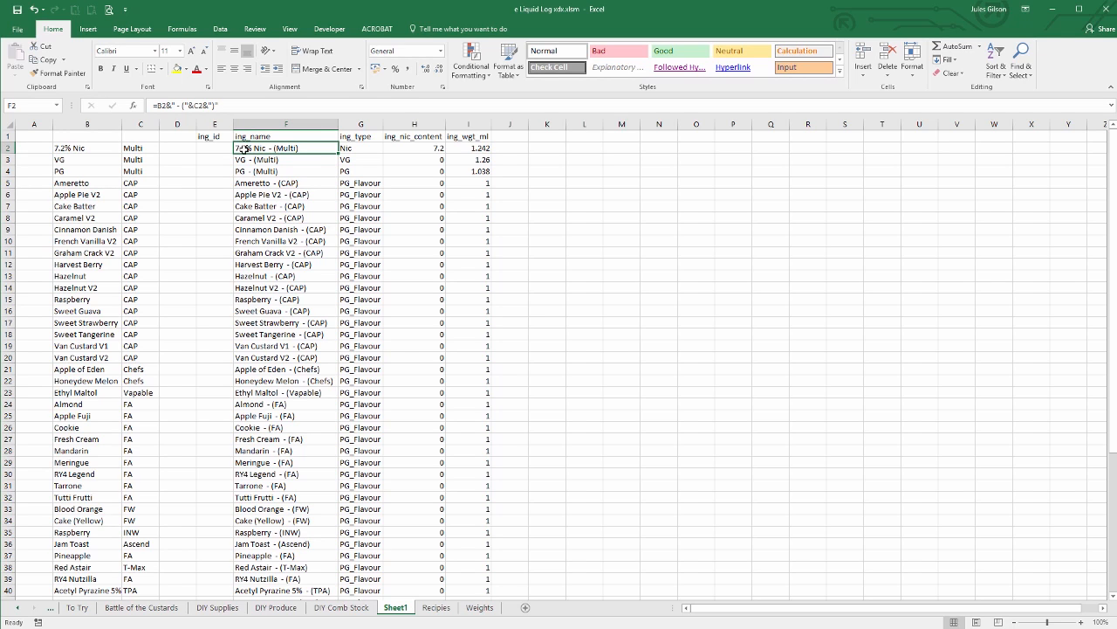
Examine the ing_name formulas in cells F2 to F6 for the Nic, VG, PG and first flavour rows
{"action": "left_click", "coordinate": [246, 183]}
{"action": "left_click", "coordinate": [245, 195]}
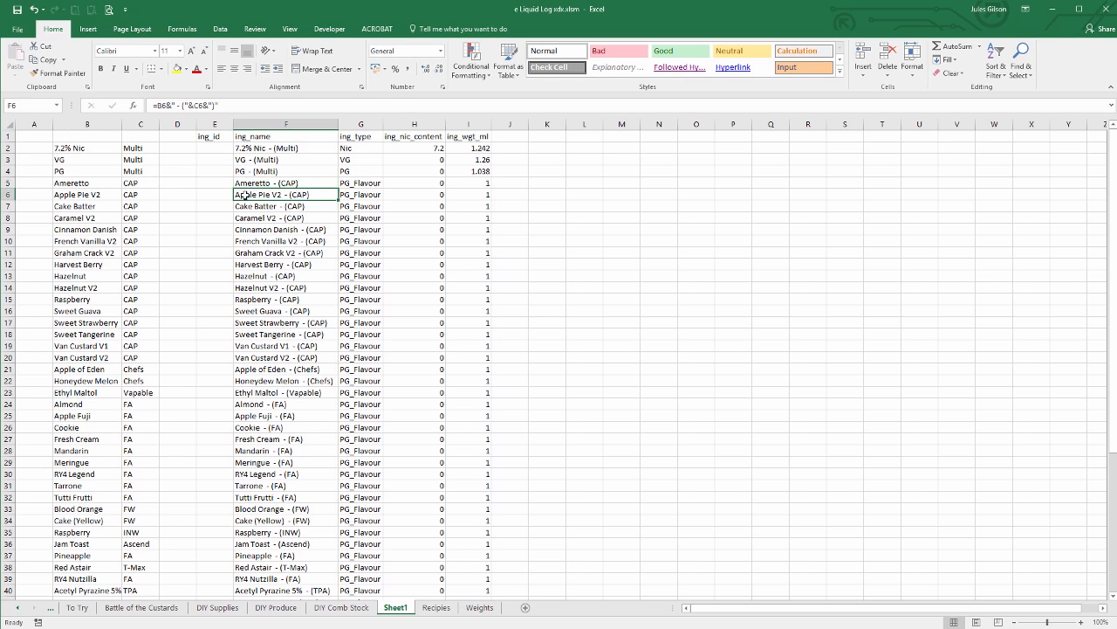
{"action": "left_click", "coordinate": [246, 184]}
{"action": "left_click", "coordinate": [286, 149]}
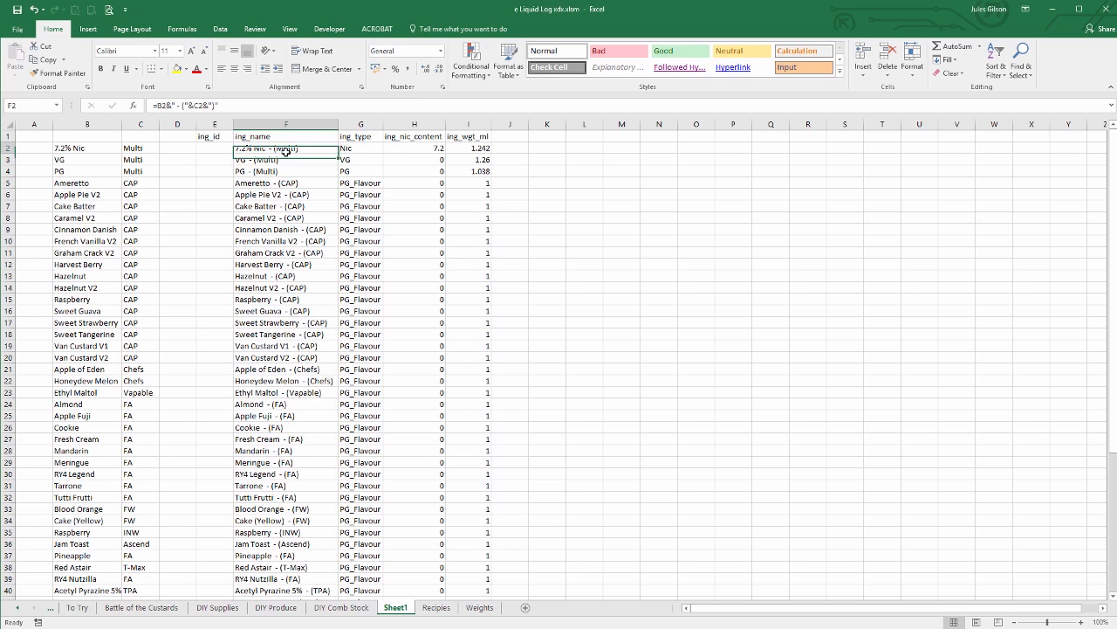
{"action": "left_click", "coordinate": [274, 160]}
{"action": "left_click", "coordinate": [282, 172]}
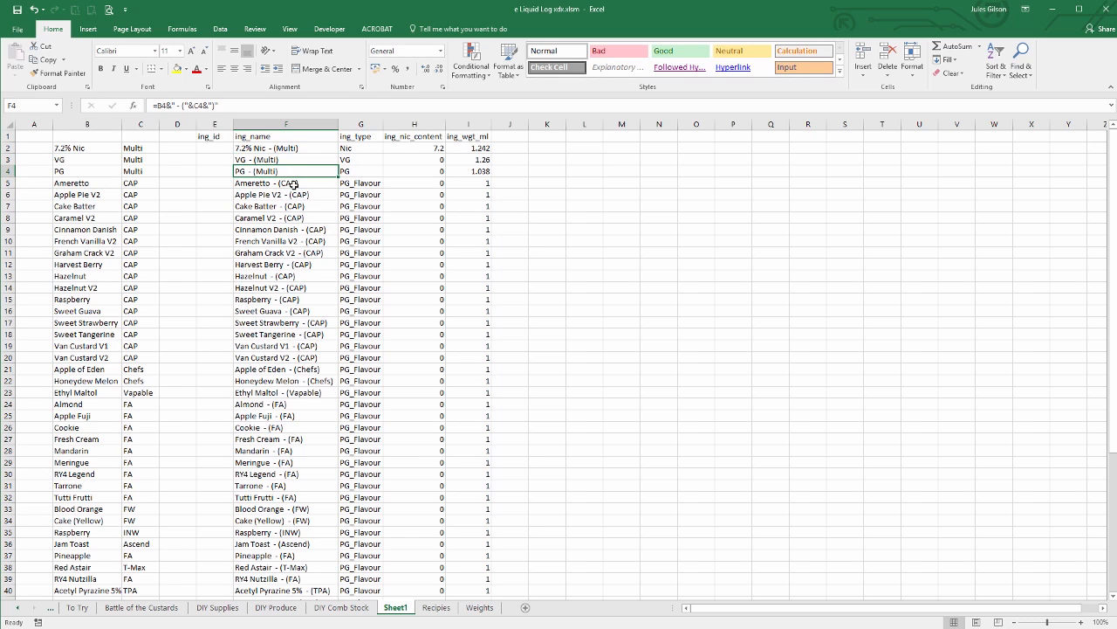
{"action": "left_click", "coordinate": [292, 184]}
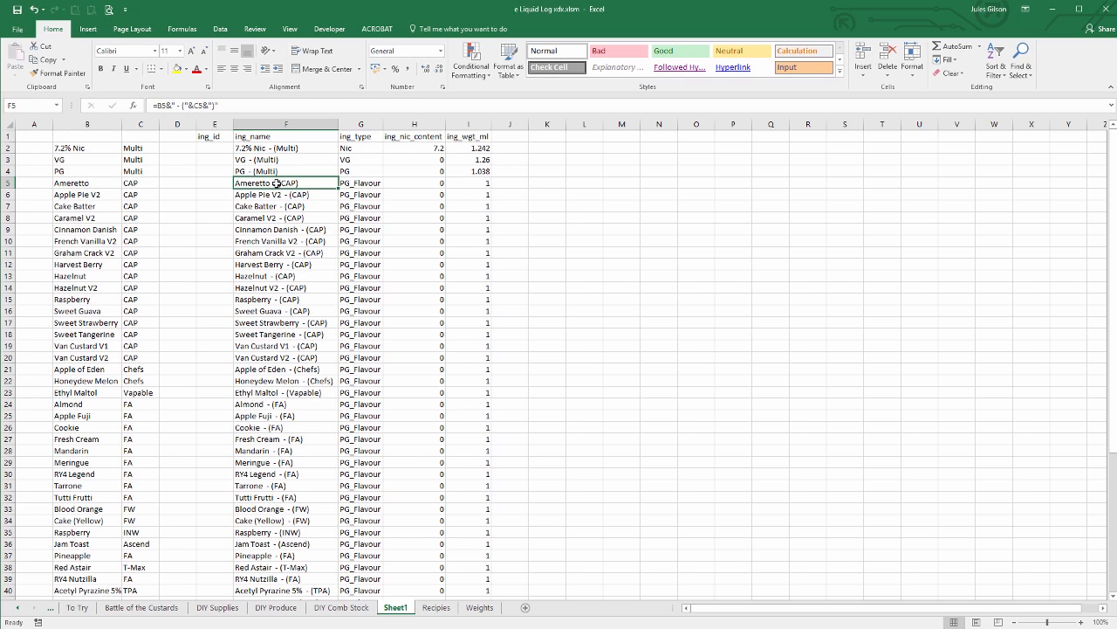
{"action": "left_click", "coordinate": [281, 147]}
{"action": "left_click", "coordinate": [290, 184]}
Review the ing_type entries in column G for base liquids and flavours, and the ing_nic_content entry in H2
{"action": "left_click_drag", "start_coordinate": [357, 149], "coordinate": [352, 209]}
{"action": "left_click", "coordinate": [347, 150]}
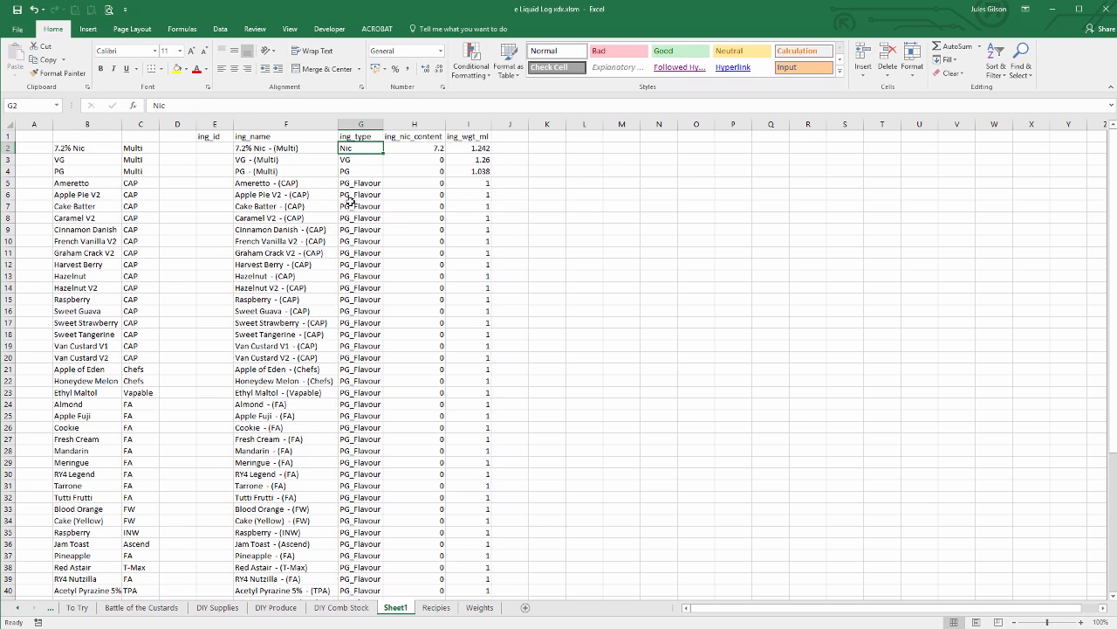
{"action": "left_click", "coordinate": [352, 159]}
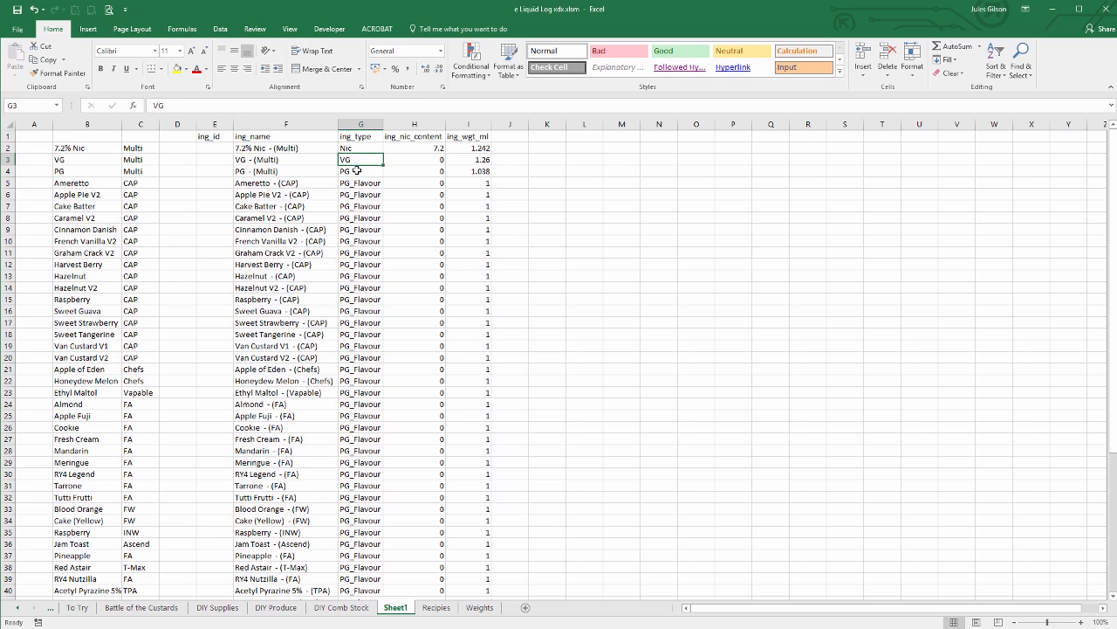
{"action": "left_click", "coordinate": [362, 171]}
{"action": "left_click", "coordinate": [358, 184]}
{"action": "left_click_drag", "start_coordinate": [358, 184], "coordinate": [375, 472]}
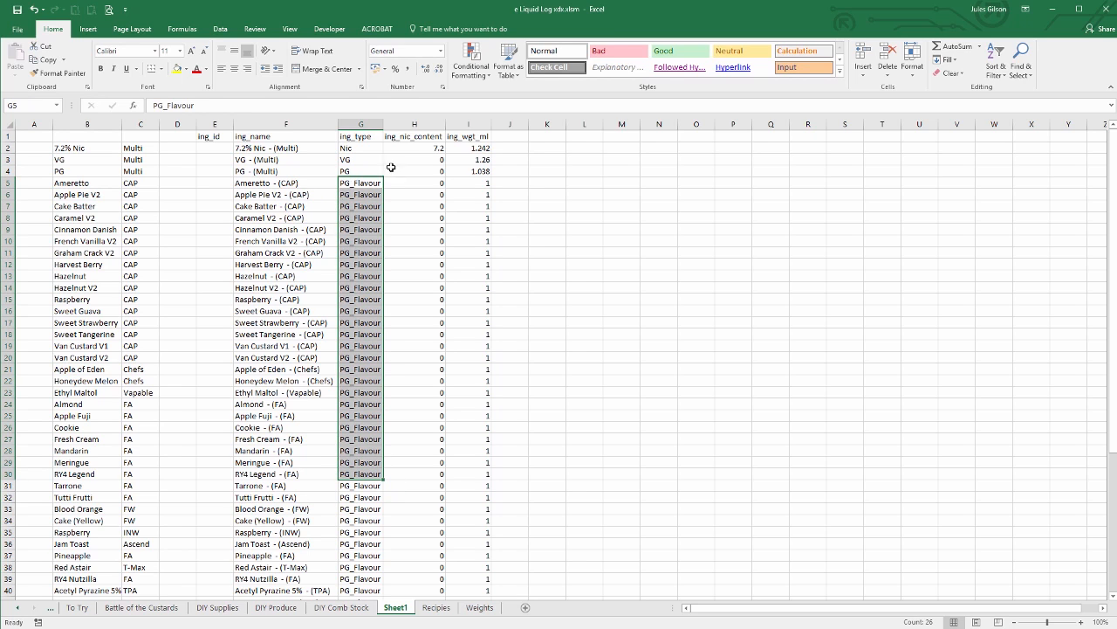
{"action": "left_click_drag", "start_coordinate": [427, 147], "coordinate": [409, 162]}
{"action": "left_click", "coordinate": [419, 148]}
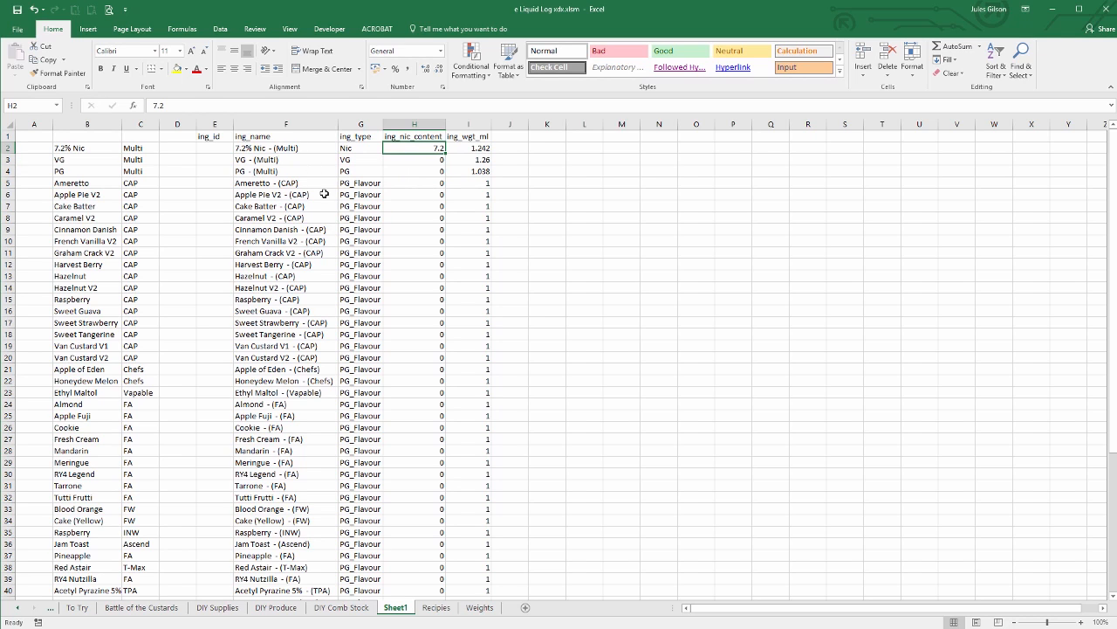
Compare the ing_wgt_ml values in column I for the Nic, VG and PG rows with those of the flavour rows
{"action": "left_click_drag", "start_coordinate": [469, 148], "coordinate": [466, 199]}
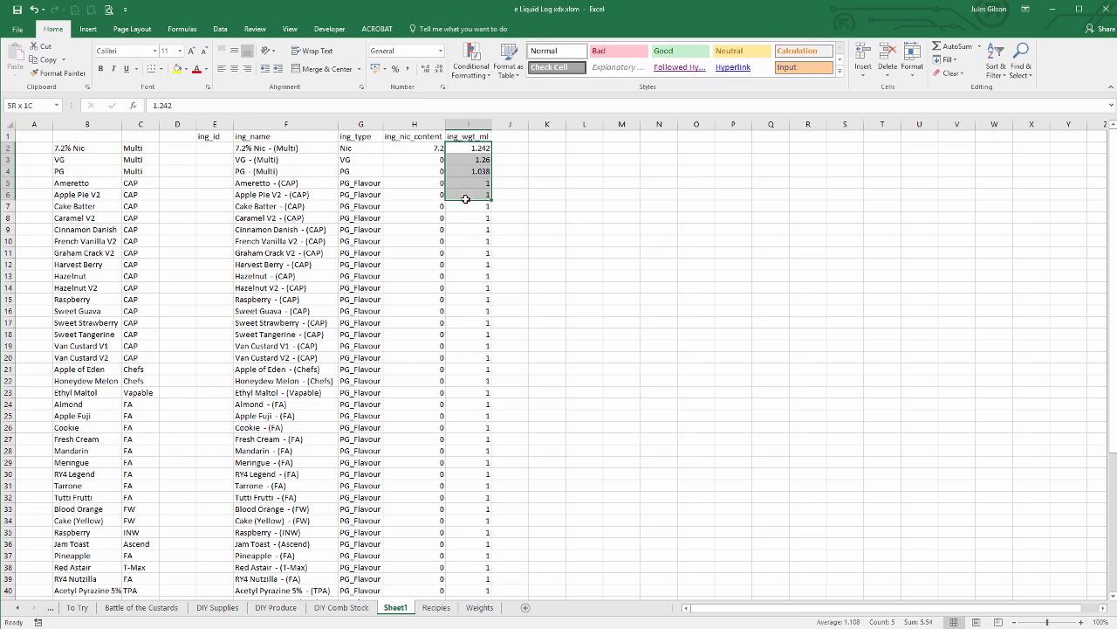
{"action": "left_click", "coordinate": [463, 147]}
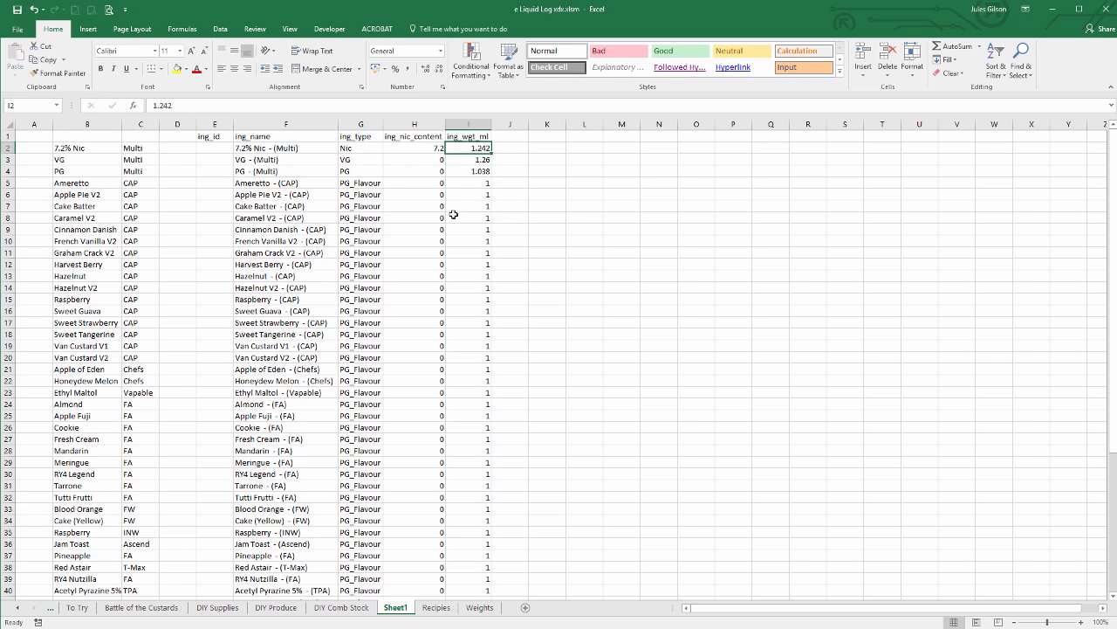
{"action": "left_click", "coordinate": [472, 160]}
{"action": "left_click", "coordinate": [472, 171]}
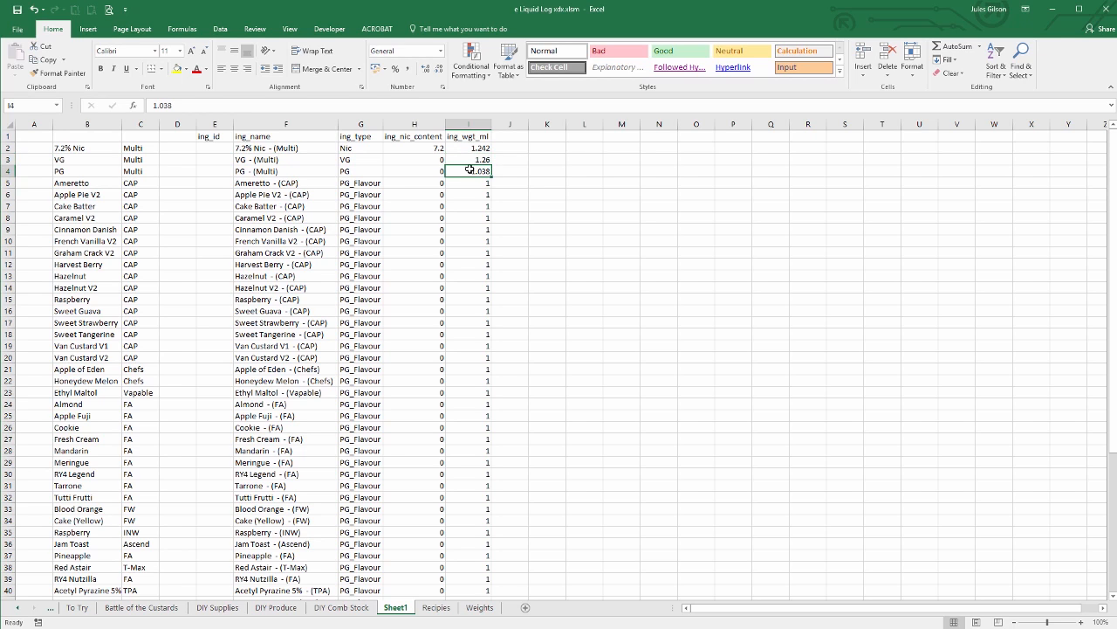
{"action": "left_click_drag", "start_coordinate": [472, 184], "coordinate": [479, 276]}
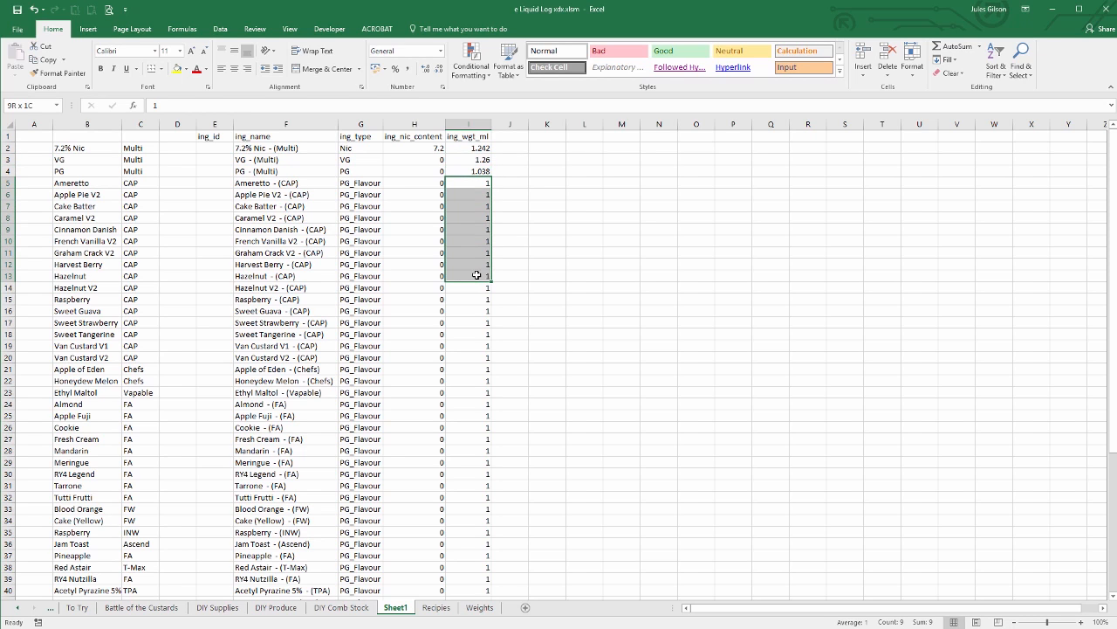
{"action": "left_click", "coordinate": [466, 183]}
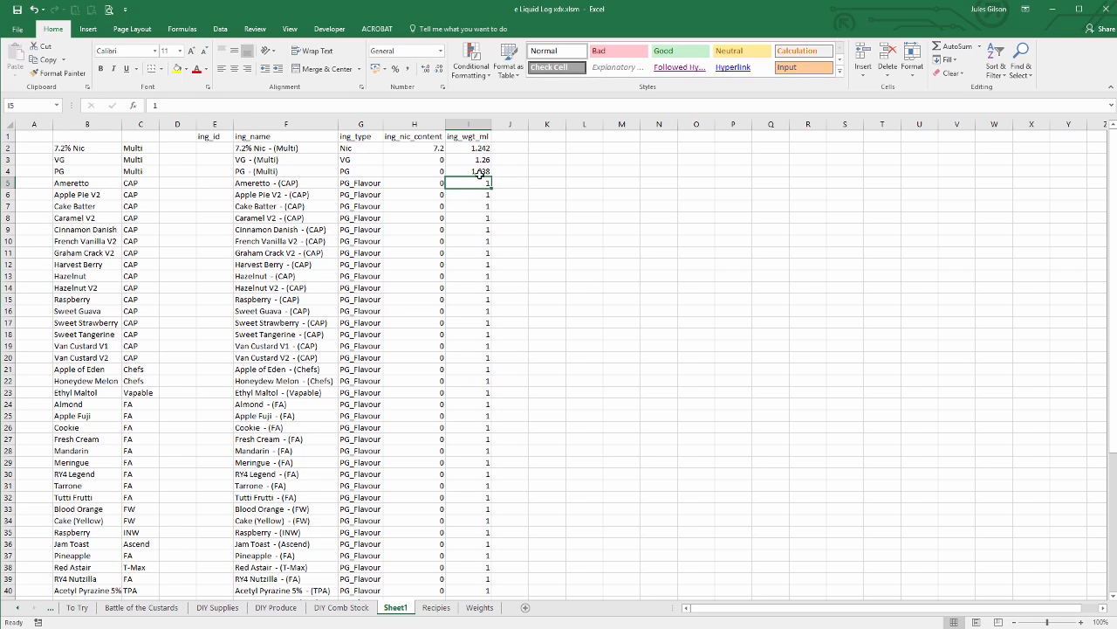
{"action": "left_click", "coordinate": [474, 151]}
{"action": "left_click", "coordinate": [477, 161]}
{"action": "left_click", "coordinate": [471, 173]}
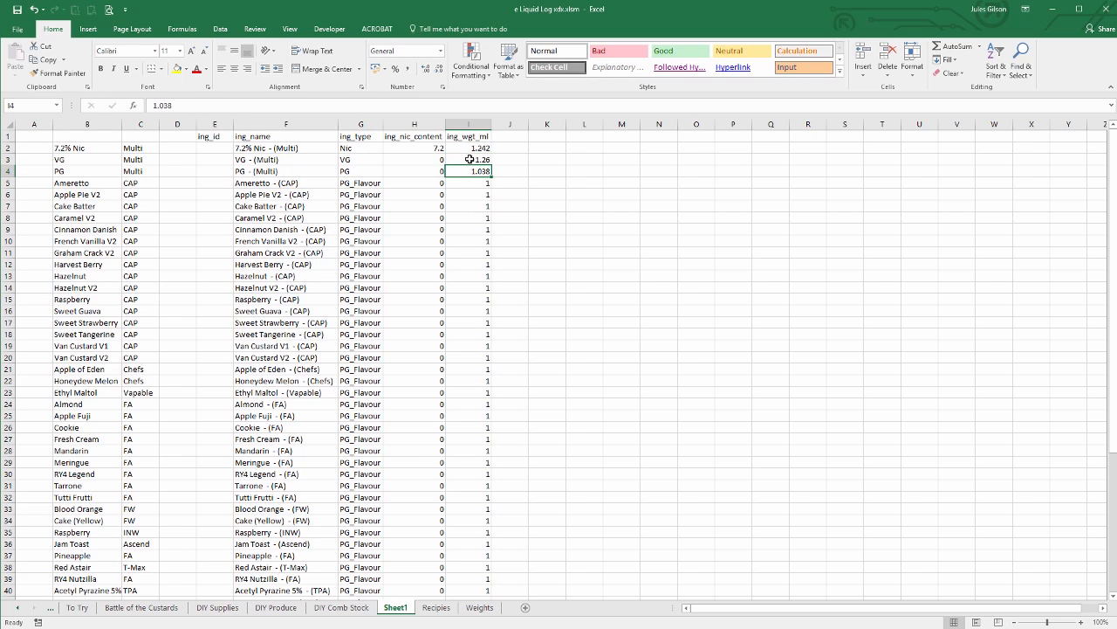
{"action": "left_click", "coordinate": [471, 160]}
{"action": "left_click", "coordinate": [472, 150]}
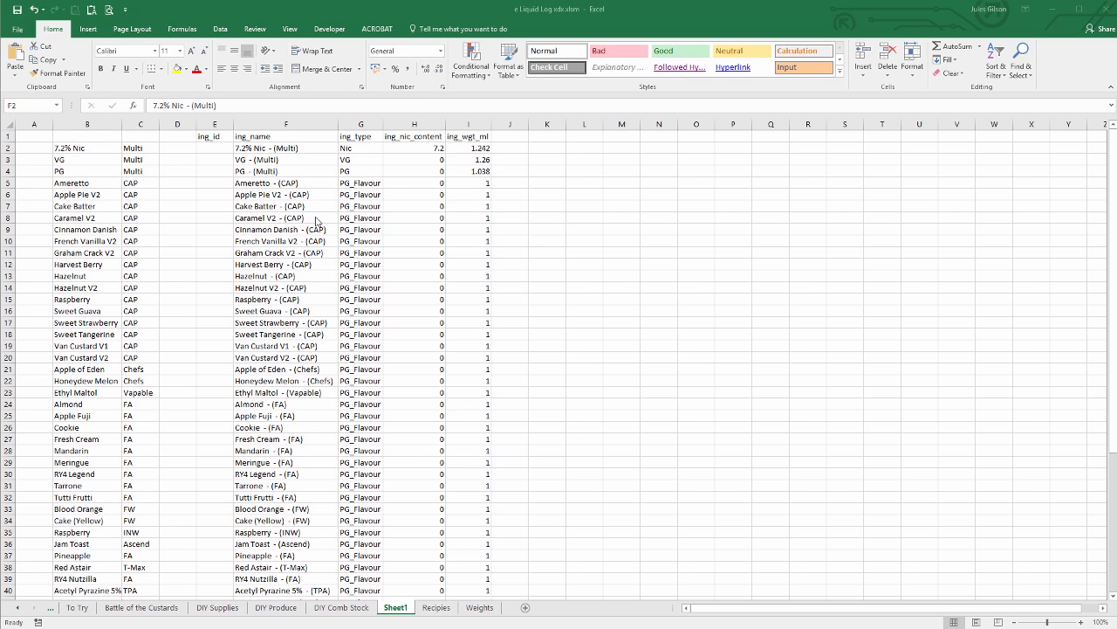
Copy the ingredient data in E2:I57, from the empty ing_id column through ing_wgt_ml, without the header row
{"action": "left_click", "coordinate": [209, 152]}
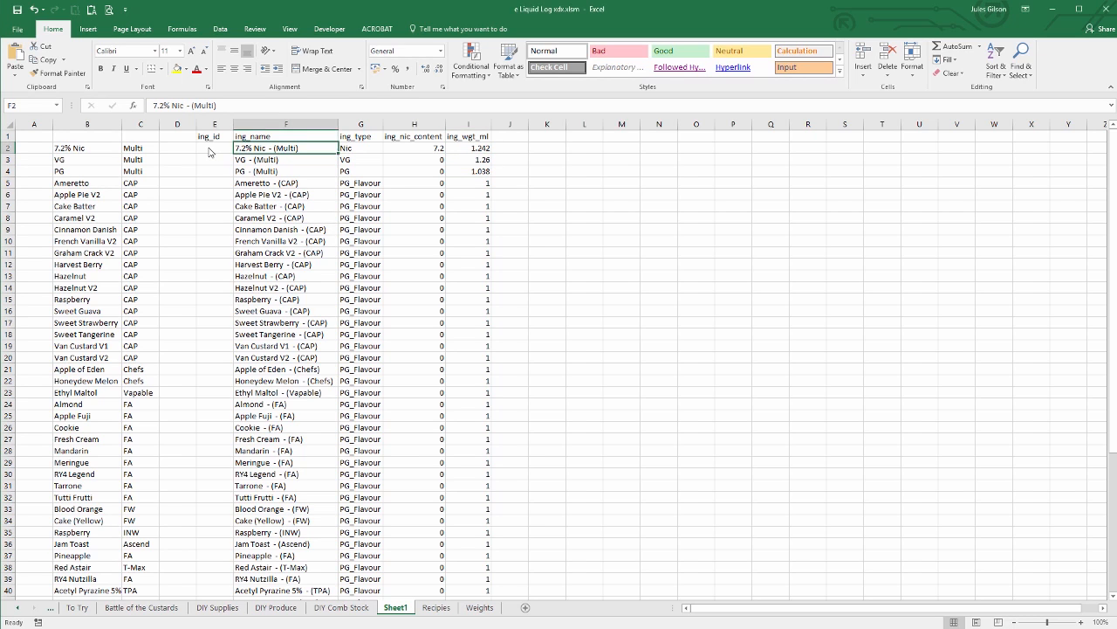
{"action": "key", "text": "ctrl+c"}
{"action": "left_click", "coordinate": [211, 149]}
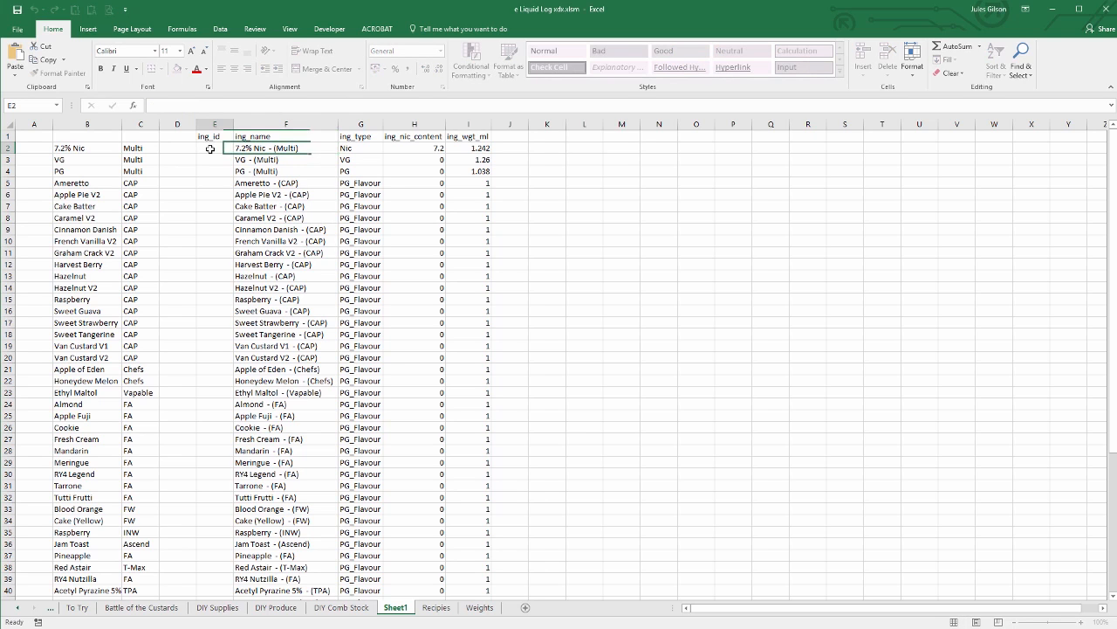
{"action": "key", "text": "shift+Right"}
{"action": "key", "text": "shift+Right"}
{"action": "key", "text": "shift+Right"}
{"action": "key", "text": "shift+Right"}
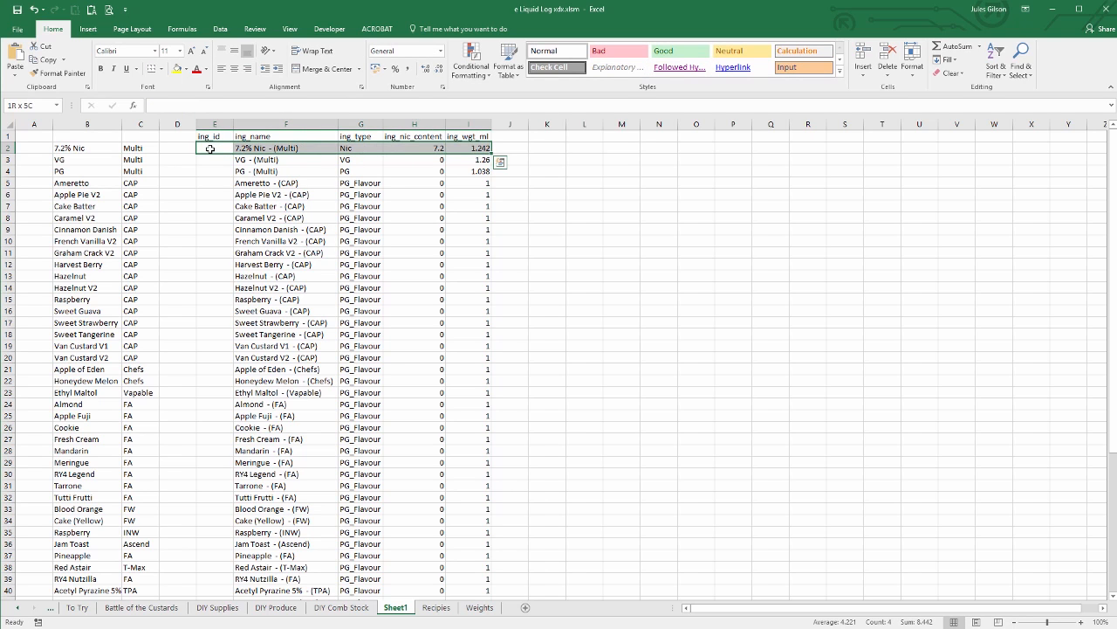
{"action": "key", "text": "ctrl+shift+Down"}
{"action": "key", "text": "ctrl+shift+Up"}
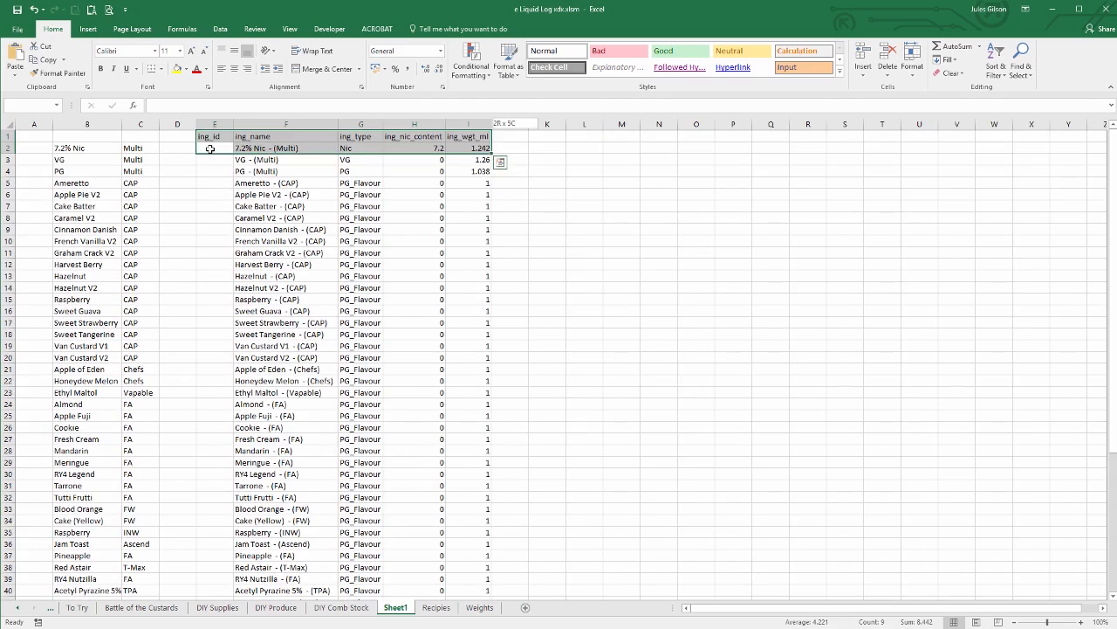
{"action": "key", "text": "shift+Down"}
{"action": "key", "text": "shift+Down"}
{"action": "key", "text": "shift+Down"}
{"action": "key", "text": "shift+Down"}
{"action": "key", "text": "shift+Down"}
{"action": "key", "text": "shift+Down"}
{"action": "key", "text": "shift+Down"}
{"action": "key", "text": "shift+Down"}
{"action": "key", "text": "shift+Down"}
{"action": "key", "text": "shift+Down"}
{"action": "key", "text": "shift+Down"}
{"action": "key", "text": "shift+Down"}
{"action": "key", "text": "shift+Down"}
{"action": "key", "text": "shift+Down"}
{"action": "key", "text": "shift+Down"}
{"action": "key", "text": "shift+Down"}
{"action": "key", "text": "shift+Down"}
{"action": "key", "text": "shift+Down"}
{"action": "key", "text": "shift+Down"}
{"action": "key", "text": "shift+Down"}
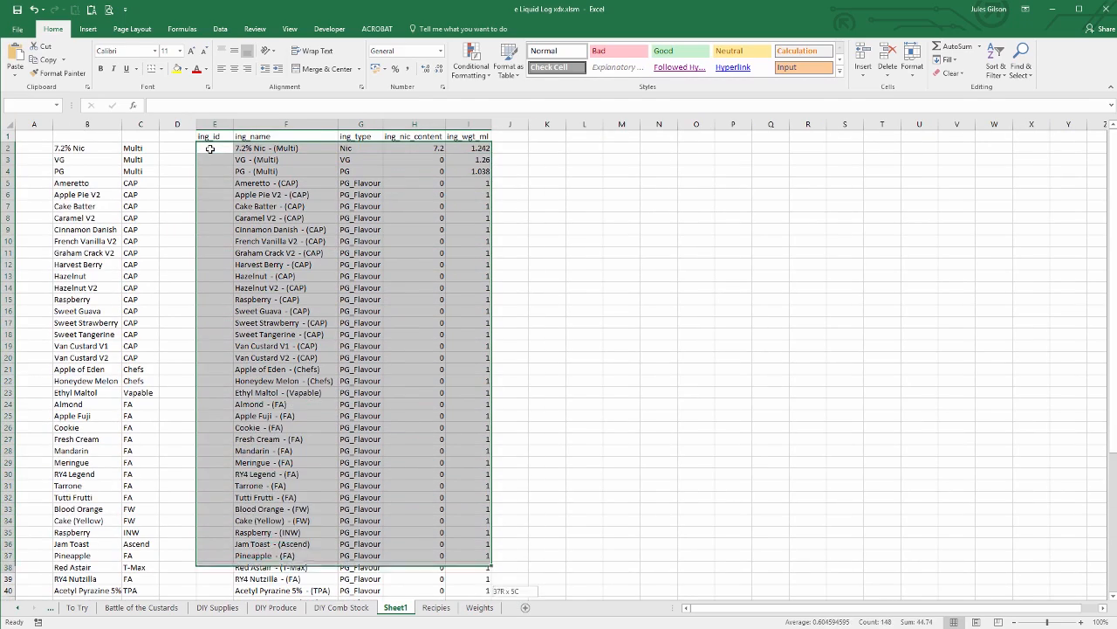
{"action": "key", "text": "shift+Down"}
{"action": "key", "text": "shift+Down"}
{"action": "key", "text": "shift+Down"}
{"action": "key", "text": "shift+Down"}
{"action": "key", "text": "shift+Down"}
{"action": "key", "text": "shift+Down"}
{"action": "key", "text": "shift+Down"}
{"action": "key", "text": "shift+Down"}
{"action": "key", "text": "shift+Down"}
{"action": "key", "text": "shift+Down"}
{"action": "key", "text": "shift+Down"}
{"action": "key", "text": "shift+Down"}
{"action": "key", "text": "shift+Down"}
{"action": "key", "text": "shift+Down"}
{"action": "key", "text": "shift+Down"}
{"action": "key", "text": "shift+Down"}
{"action": "key", "text": "shift+Down"}
{"action": "key", "text": "shift+Down"}
{"action": "key", "text": "shift+Down"}
{"action": "key", "text": "shift+Down"}
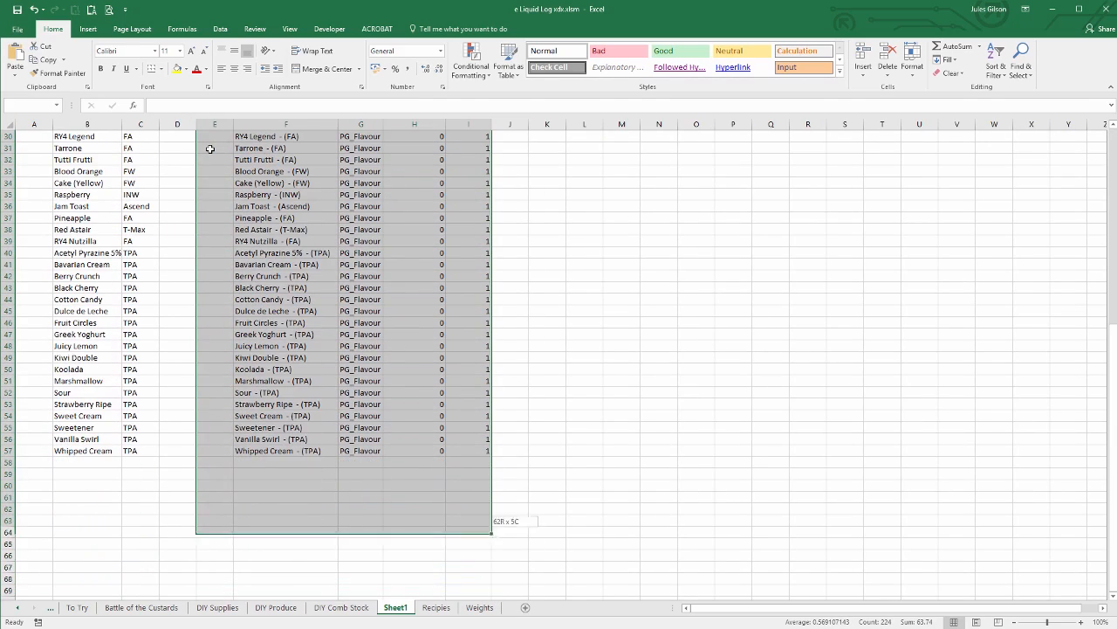
{"action": "key", "text": "shift+Up"}
{"action": "key", "text": "shift+Up"}
{"action": "key", "text": "shift+Up"}
{"action": "key", "text": "shift+Up"}
{"action": "key", "text": "shift+Up"}
{"action": "key", "text": "shift+Up"}
{"action": "key", "text": "shift+Up"}
{"action": "key", "text": "shift+Down"}
{"action": "key", "text": "ctrl+c"}
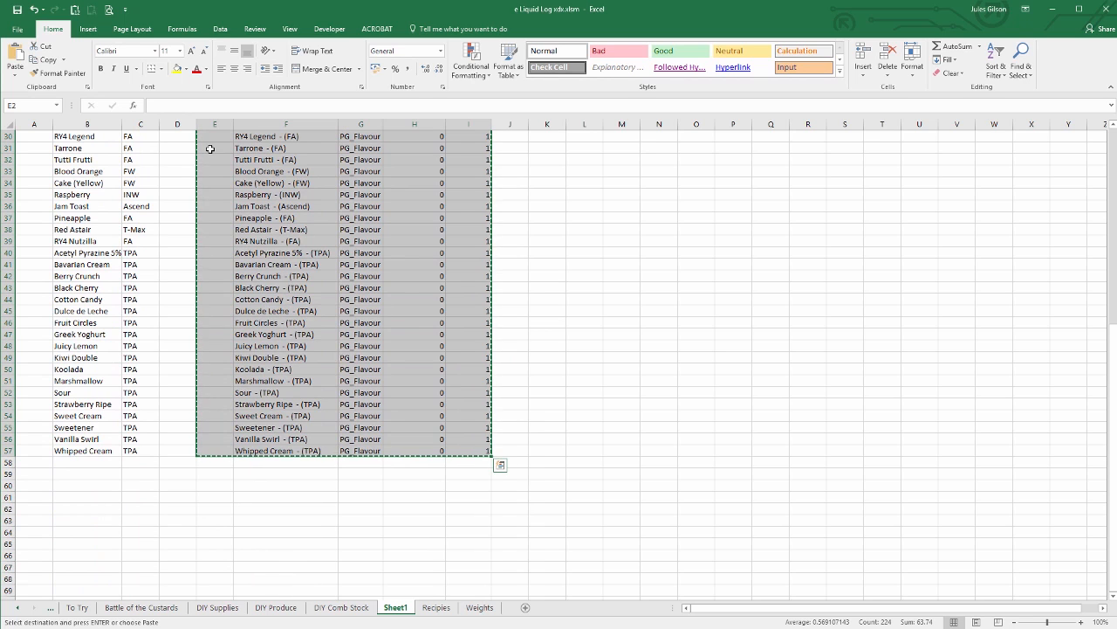
Switch to the E Liquid Log database in Access and append the copied rows to the ingredients table, accepting the paste
{"action": "left_click", "coordinate": [399, 627]}
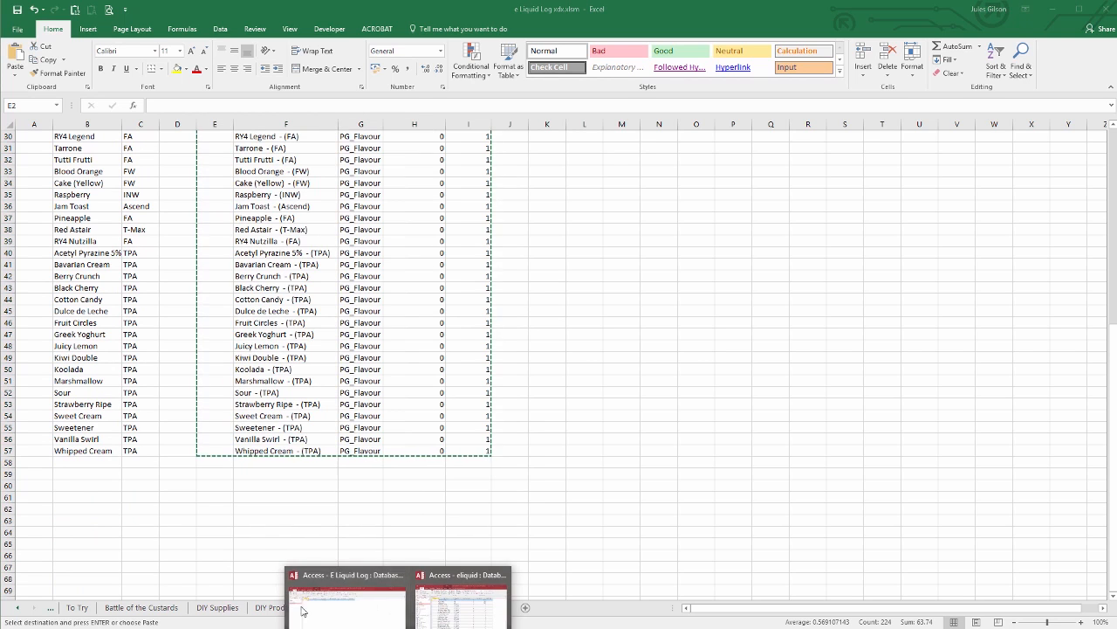
{"action": "left_click", "coordinate": [339, 613]}
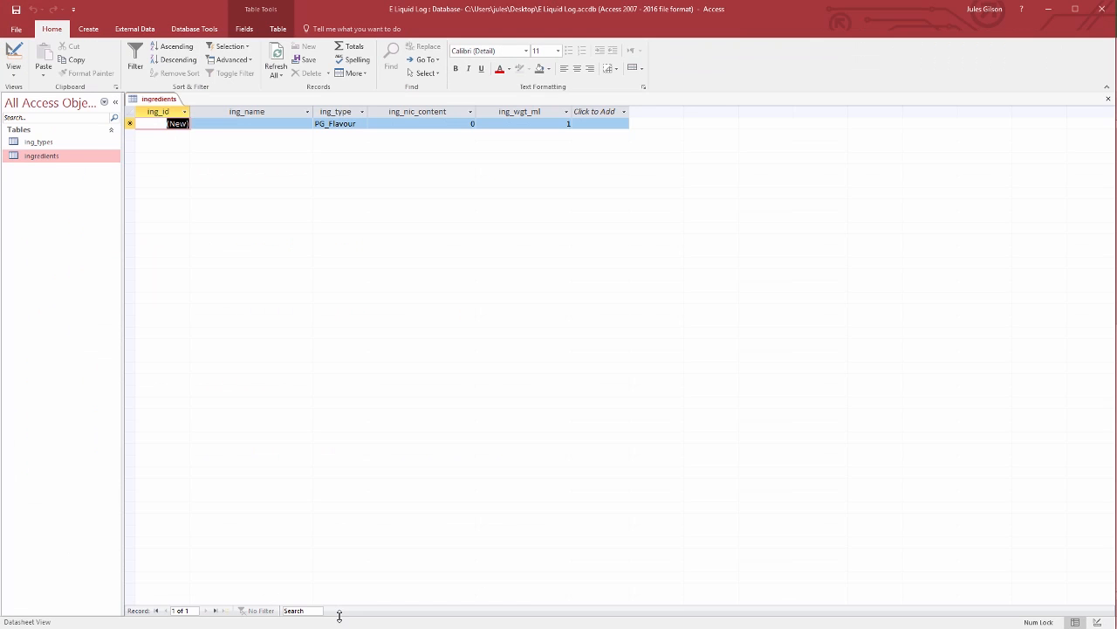
{"action": "left_click", "coordinate": [43, 76]}
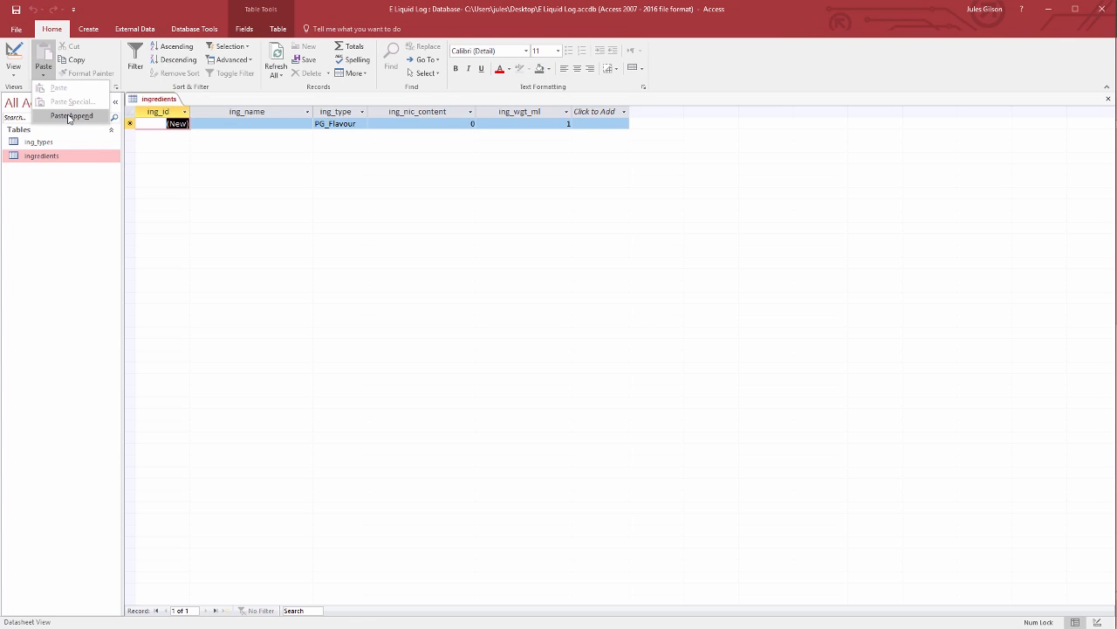
{"action": "left_click", "coordinate": [70, 115]}
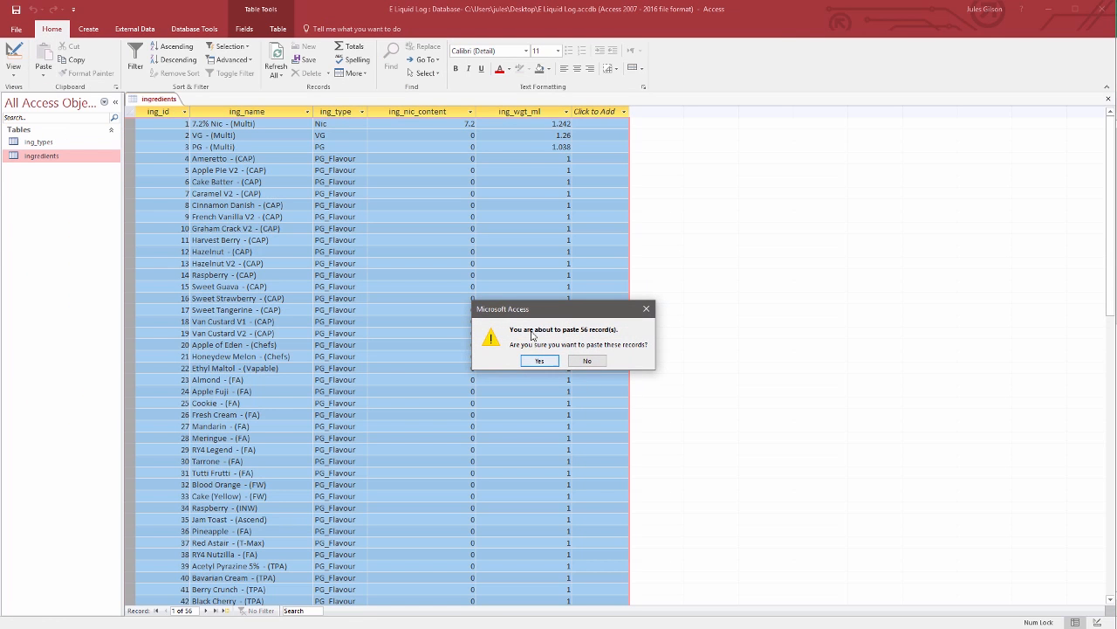
{"action": "left_click", "coordinate": [540, 361]}
Review the appended records in the ingredients table, from the first ing_id down through the flavour rows
{"action": "left_click", "coordinate": [237, 158]}
{"action": "key", "text": "Up"}
{"action": "key", "text": "Up"}
{"action": "key", "text": "Up"}
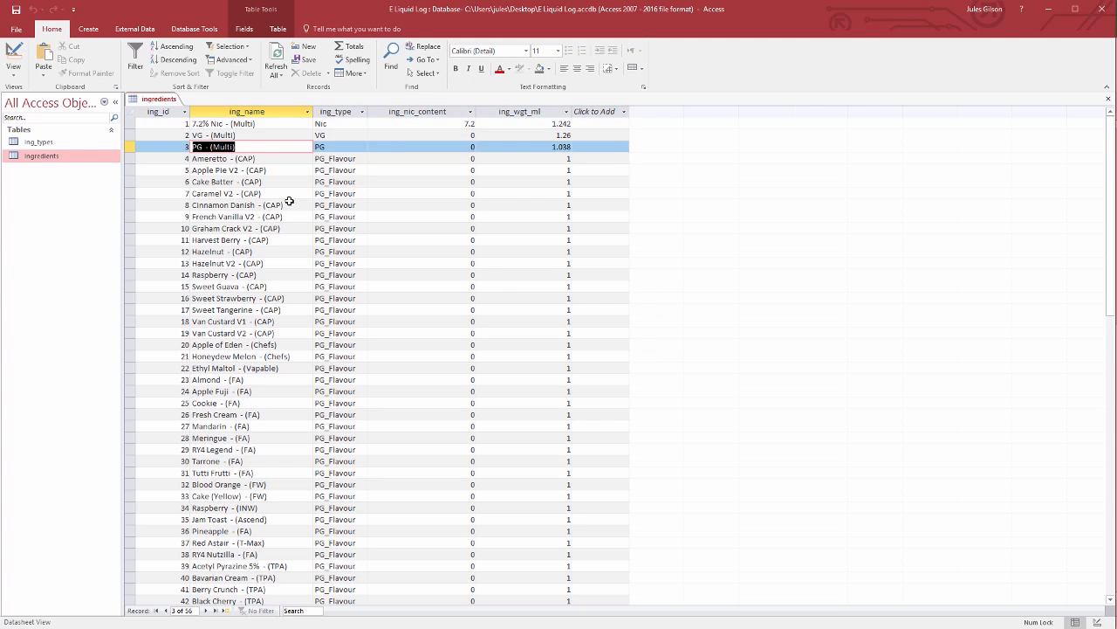
{"action": "key", "text": "Left"}
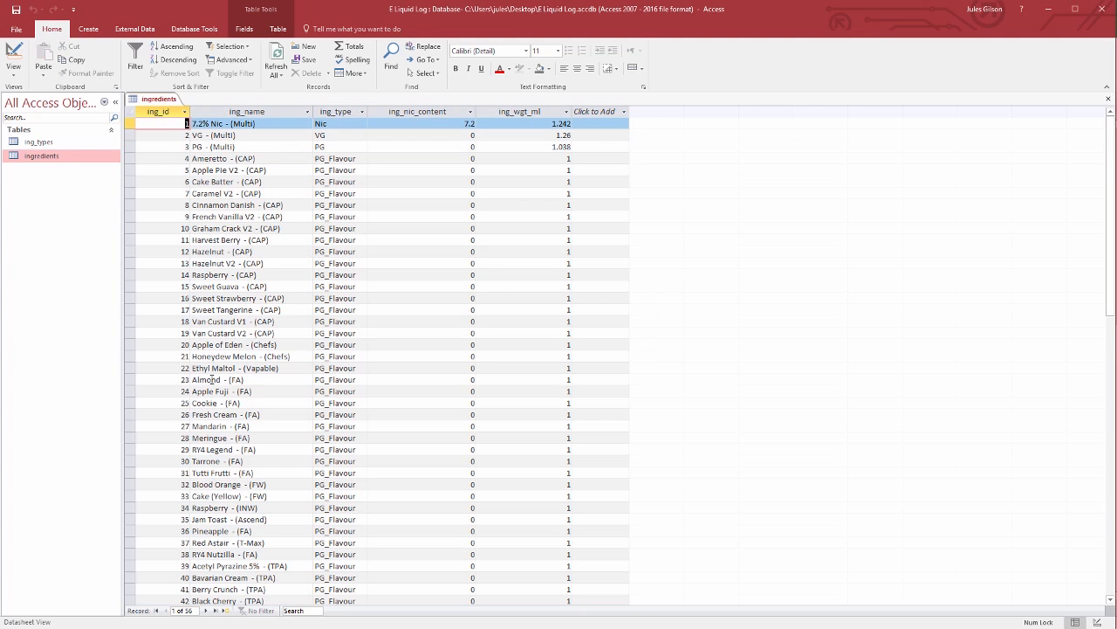
{"action": "scroll", "coordinate": [213, 380], "scroll_direction": "down", "scroll_amount": 5}
{"action": "scroll", "coordinate": [174, 350], "scroll_direction": "up", "scroll_amount": 5}
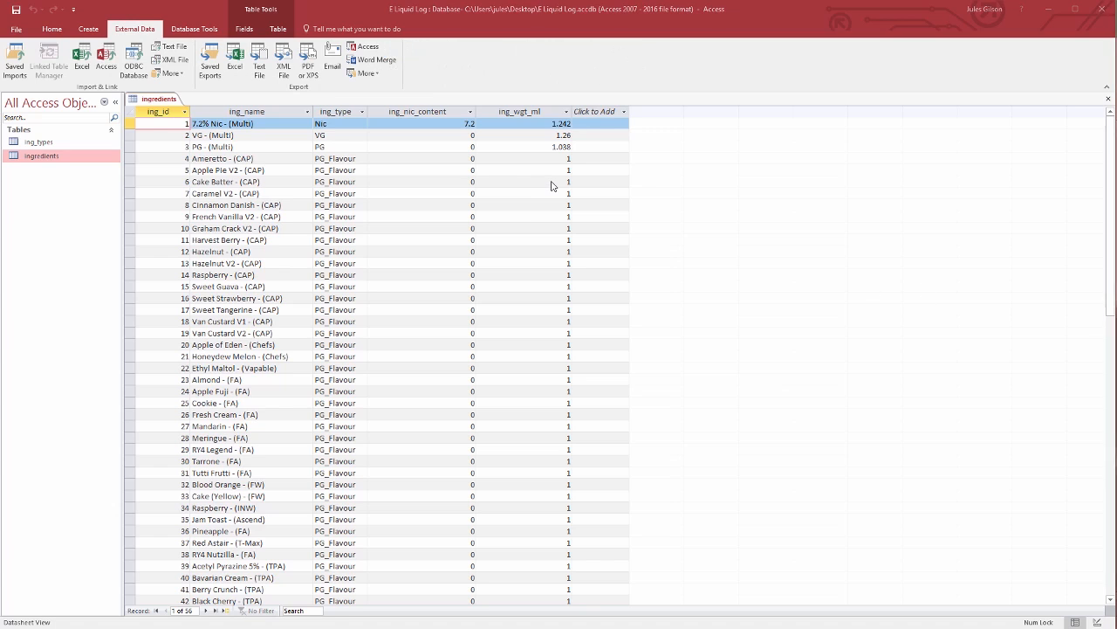
Open the ing_types table and examine its type entries
{"action": "double_click", "coordinate": [44, 145]}
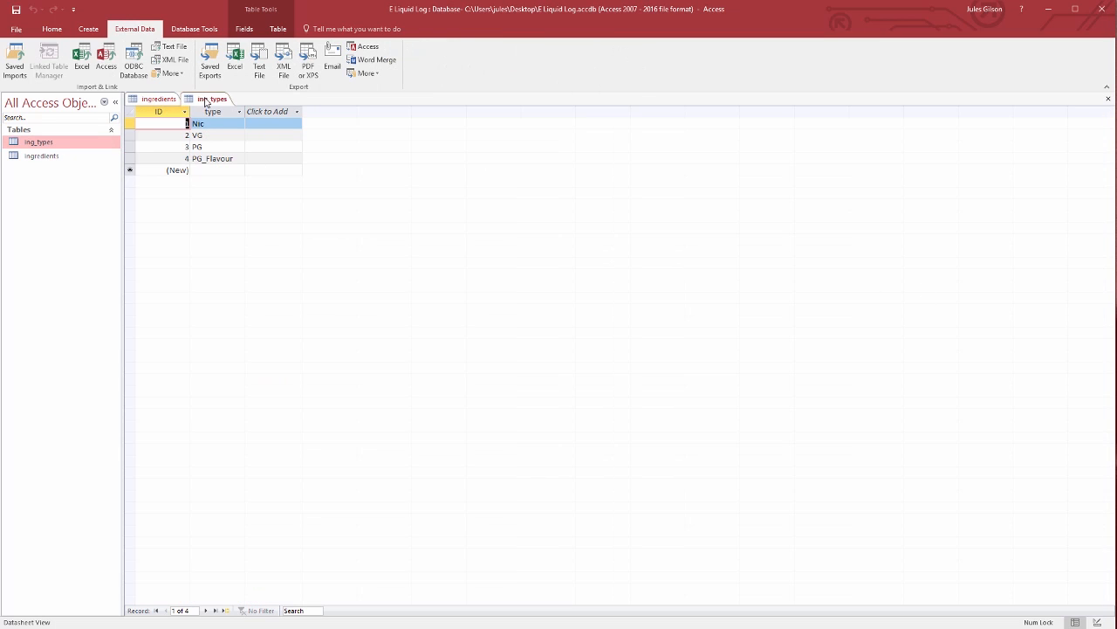
{"action": "key", "text": "F2"}
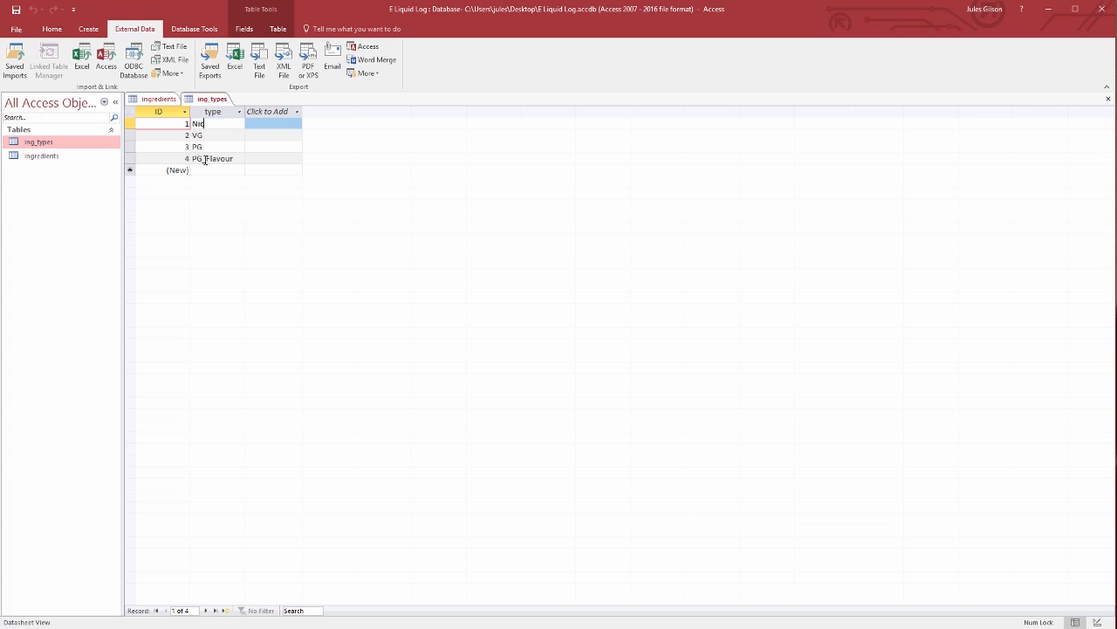
{"action": "left_click", "coordinate": [206, 123]}
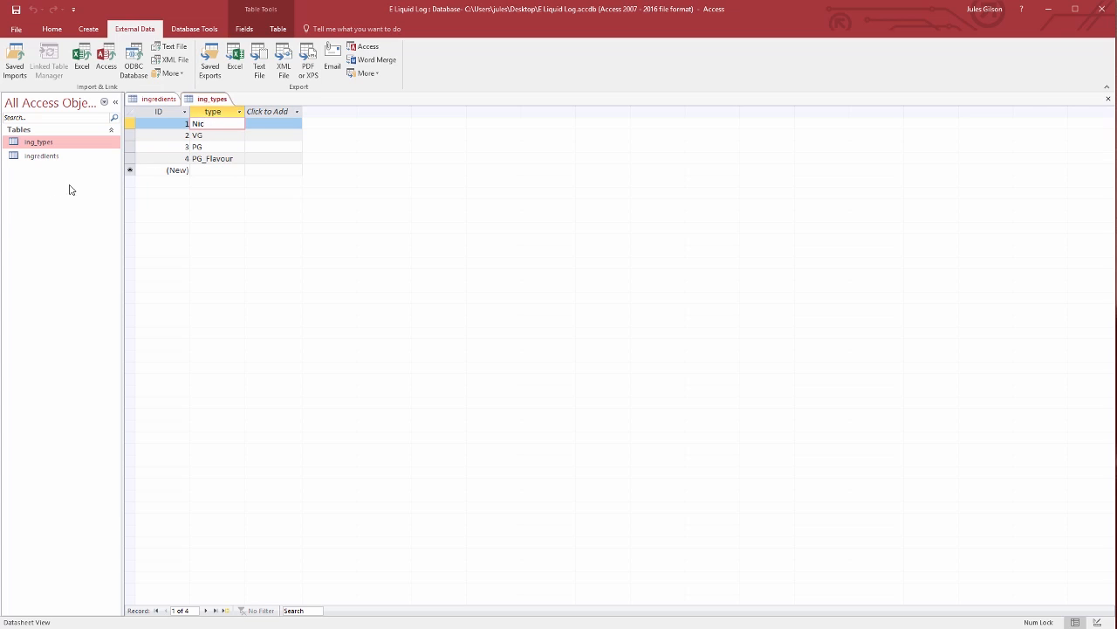
Create a form based on the ingredients table and show it in Form View
{"action": "left_click", "coordinate": [160, 98]}
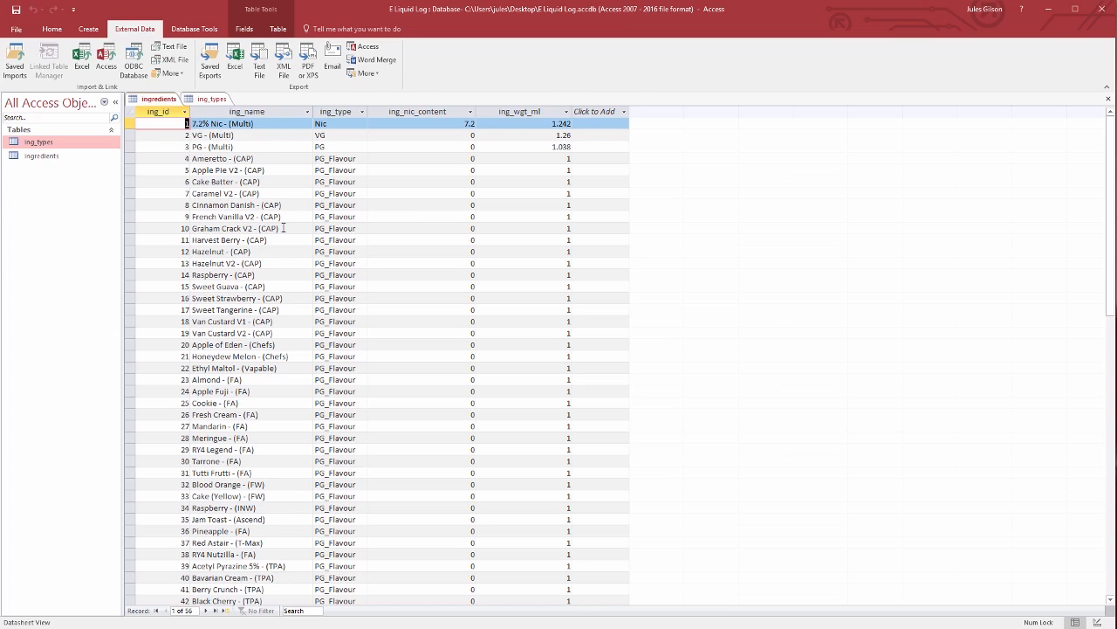
{"action": "left_click", "coordinate": [26, 157]}
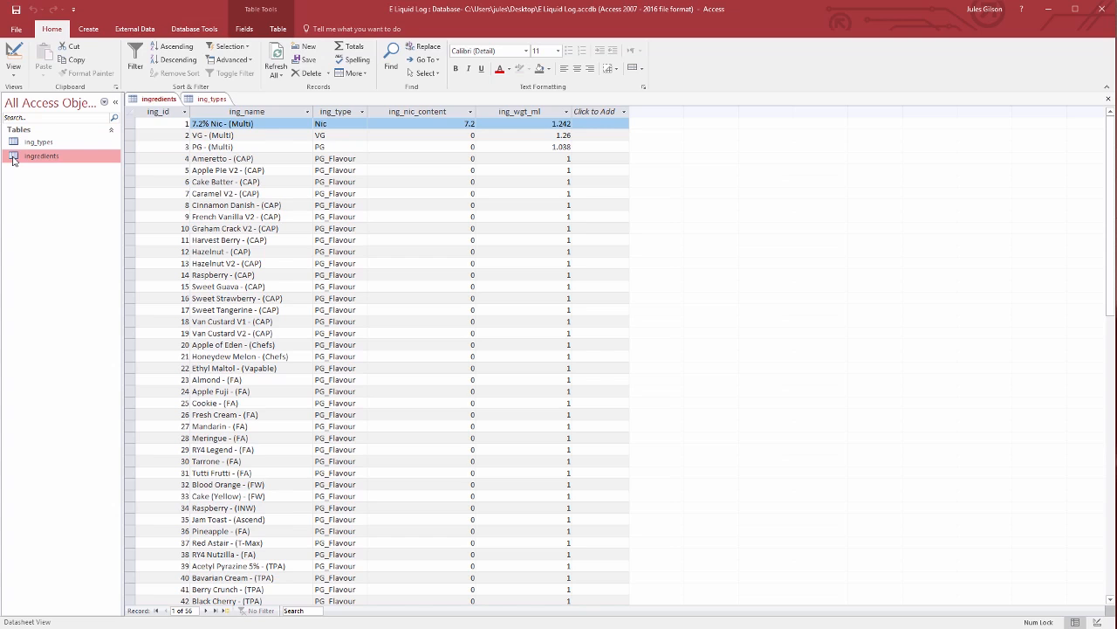
{"action": "left_click", "coordinate": [94, 33]}
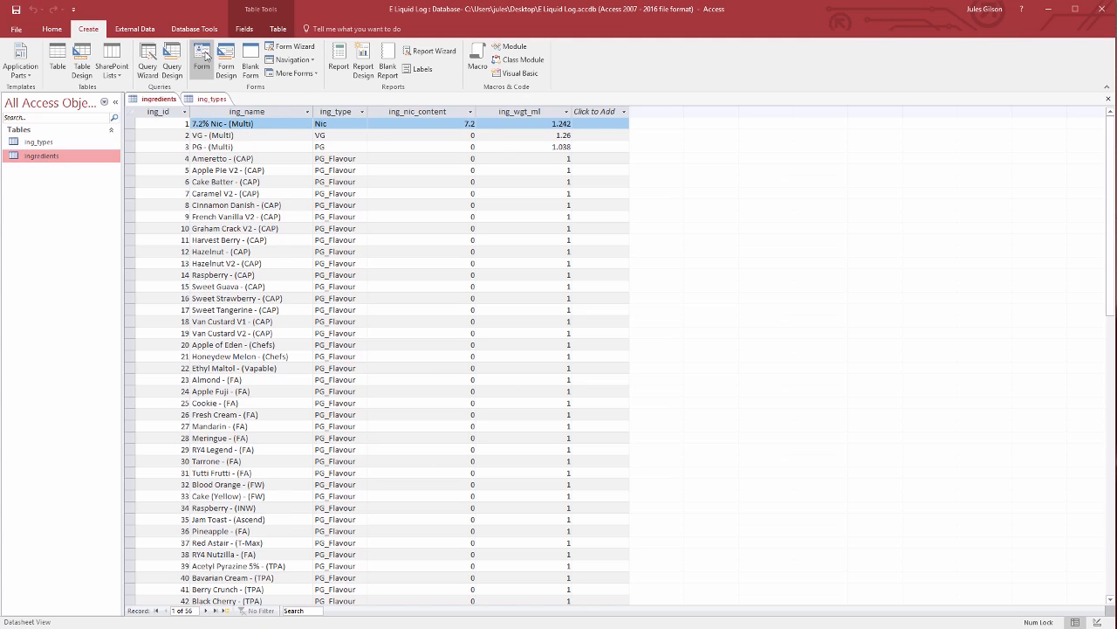
{"action": "left_click", "coordinate": [204, 55]}
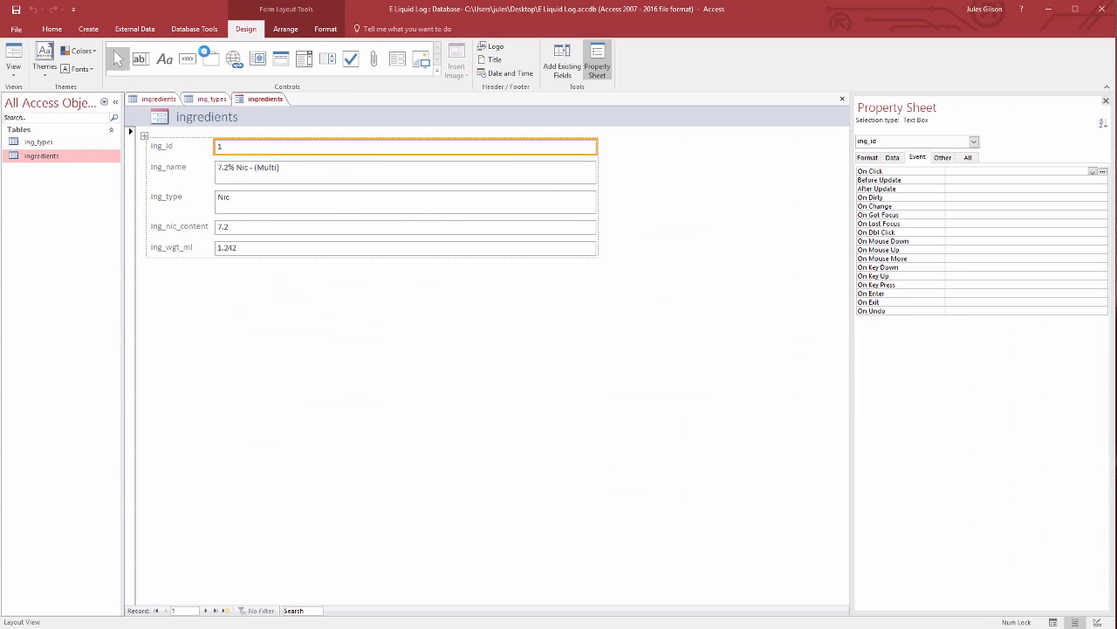
{"action": "left_click", "coordinate": [13, 56]}
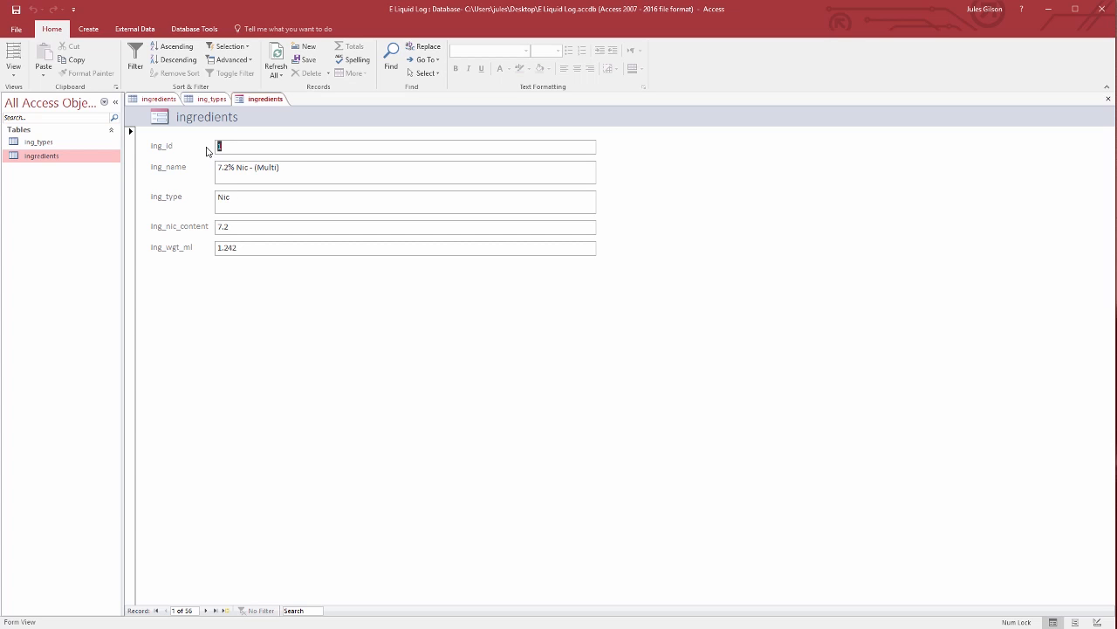
Browse forward through the ingredient records in the form, one at a time, from the first to record 15
{"action": "left_click", "coordinate": [206, 610]}
{"action": "left_click", "coordinate": [207, 610]}
{"action": "left_click", "coordinate": [206, 610]}
{"action": "left_click", "coordinate": [207, 611]}
{"action": "left_click", "coordinate": [207, 610]}
{"action": "left_click", "coordinate": [207, 610]}
{"action": "left_click", "coordinate": [207, 610]}
{"action": "left_click", "coordinate": [207, 611]}
{"action": "left_click", "coordinate": [207, 610]}
{"action": "left_click", "coordinate": [207, 611]}
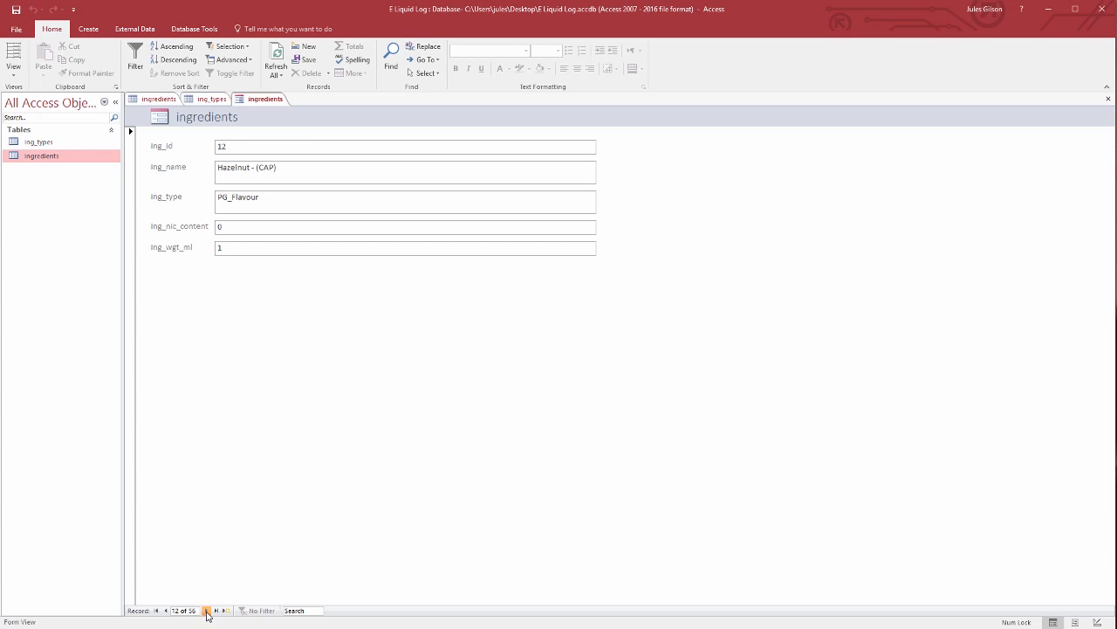
{"action": "left_click", "coordinate": [207, 610]}
{"action": "left_click", "coordinate": [207, 610]}
{"action": "left_click", "coordinate": [207, 610]}
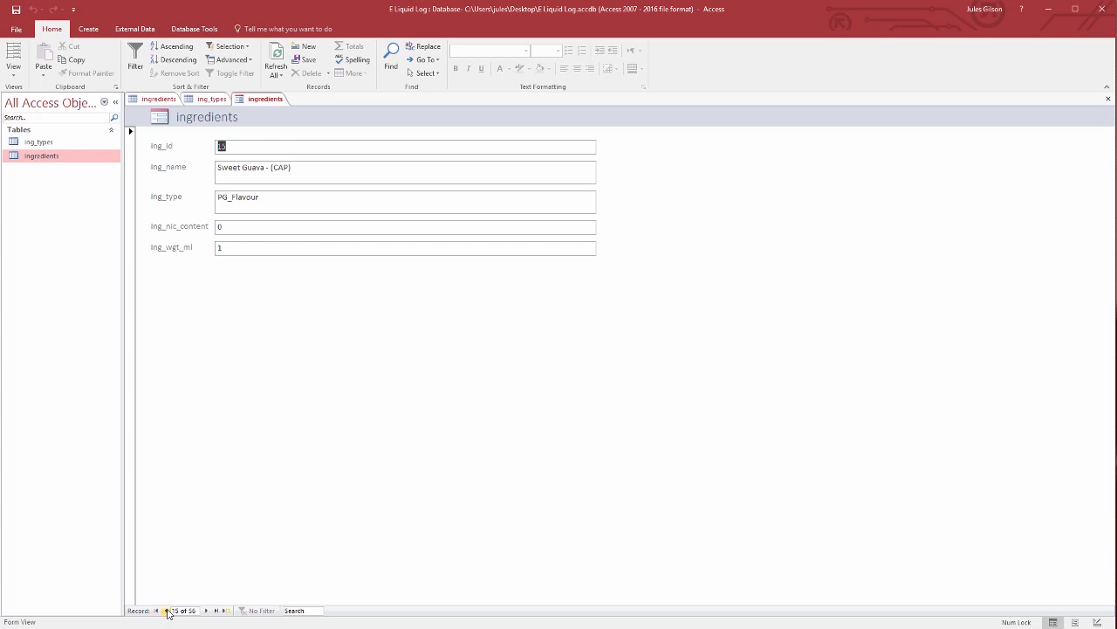
Browse back through the ingredient records one at a time to record 8, and return to the first record
{"action": "left_click", "coordinate": [165, 611]}
{"action": "left_click", "coordinate": [165, 611]}
{"action": "left_click", "coordinate": [165, 610]}
{"action": "left_click", "coordinate": [165, 610]}
{"action": "left_click", "coordinate": [165, 610]}
{"action": "left_click", "coordinate": [165, 610]}
{"action": "left_click", "coordinate": [165, 610]}
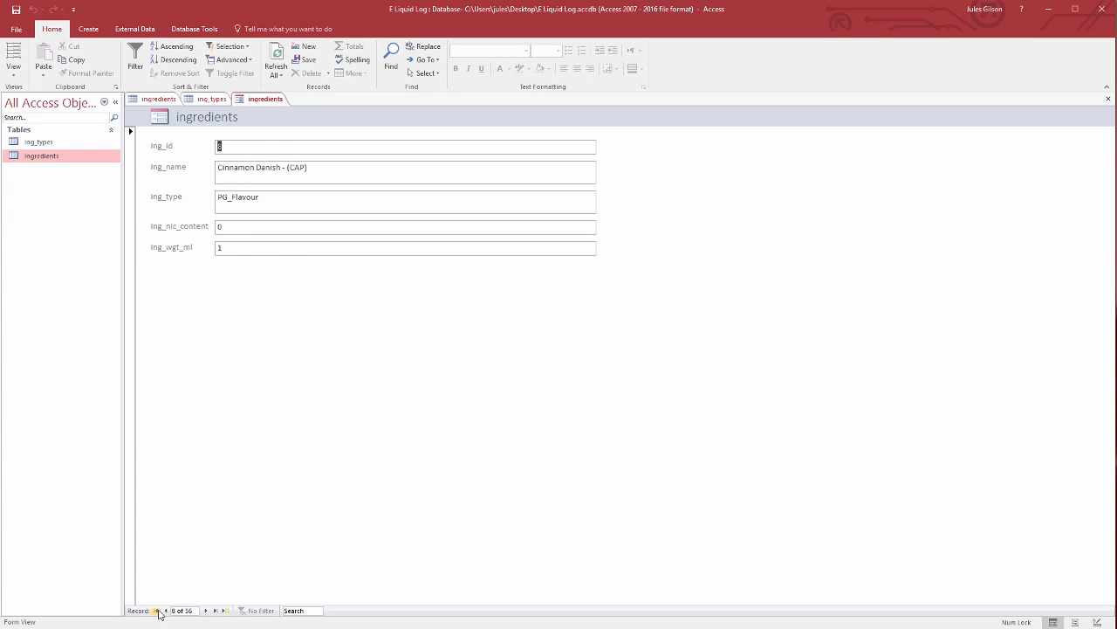
{"action": "left_click", "coordinate": [156, 611]}
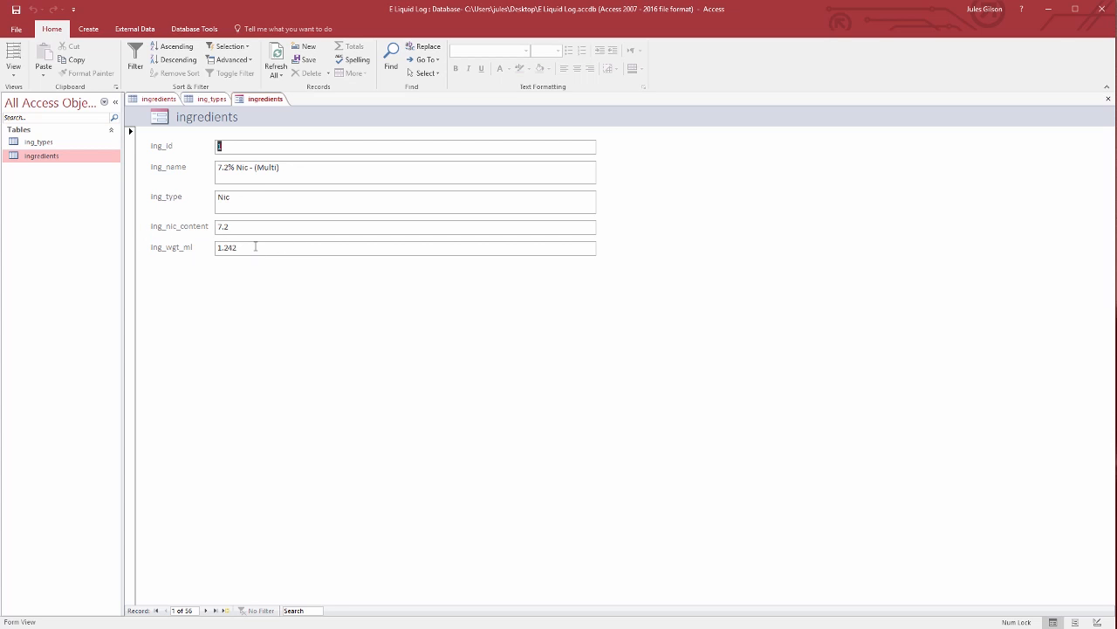
Start a new blank record in the form and check its default ing_type, ing_nic_content and ing_wgt_ml values
{"action": "left_click", "coordinate": [263, 199]}
{"action": "left_click", "coordinate": [226, 613]}
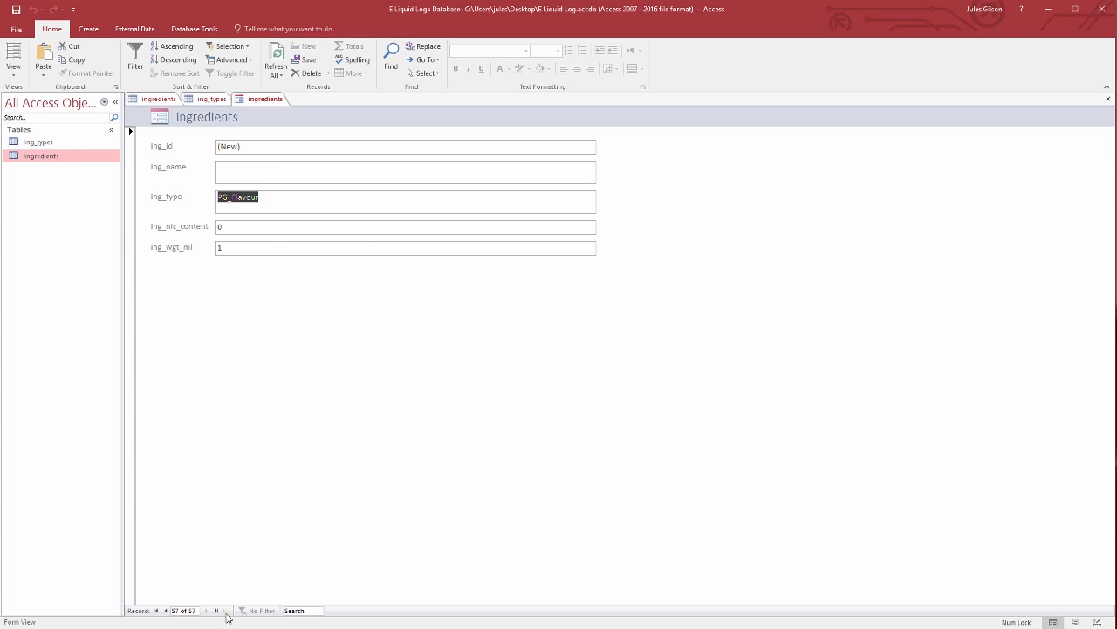
{"action": "left_click", "coordinate": [272, 201]}
{"action": "double_click", "coordinate": [266, 201]}
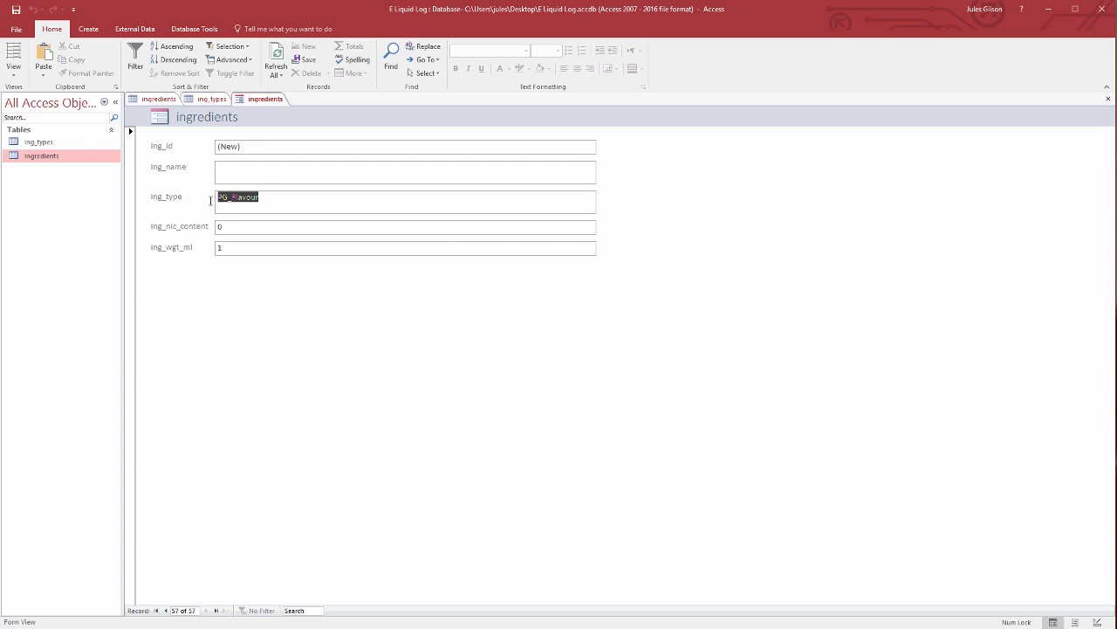
{"action": "left_click", "coordinate": [270, 201]}
{"action": "left_click", "coordinate": [218, 203]}
{"action": "left_click", "coordinate": [304, 200]}
{"action": "left_click", "coordinate": [212, 233]}
{"action": "left_click", "coordinate": [186, 247]}
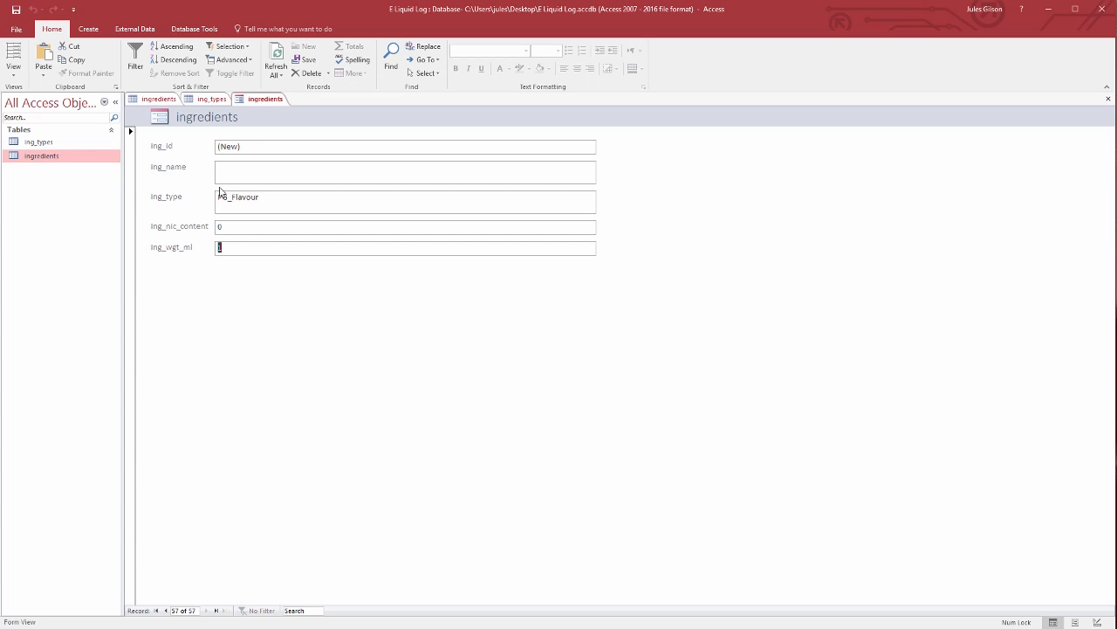
Enter aasas as the new record's ing_name and check the ing_id field
{"action": "left_click", "coordinate": [212, 146]}
{"action": "left_click", "coordinate": [242, 174]}
{"action": "left_click", "coordinate": [481, 205]}
{"action": "key", "text": "shift+Tab"}
{"action": "type", "text": "aasas"}
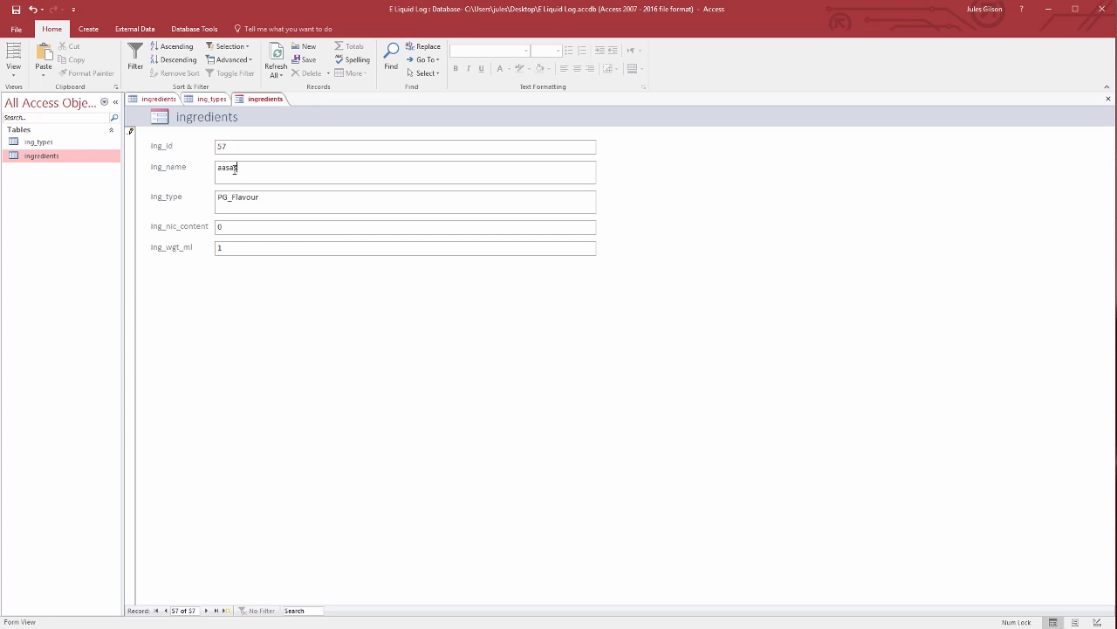
{"action": "left_click_drag", "start_coordinate": [228, 146], "coordinate": [219, 146]}
{"action": "left_click", "coordinate": [247, 172]}
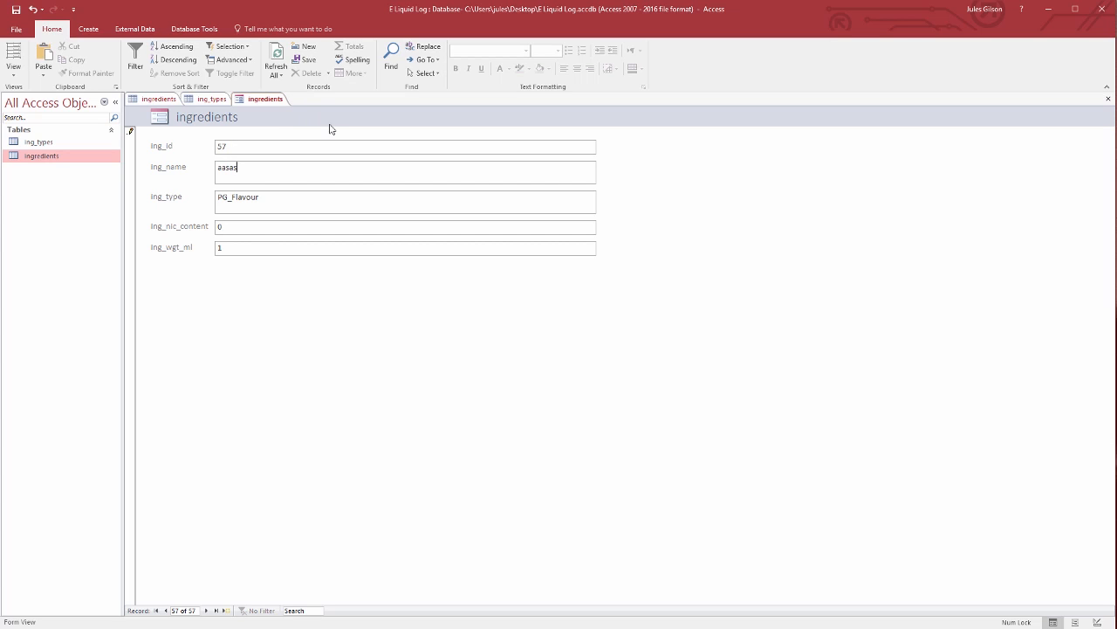